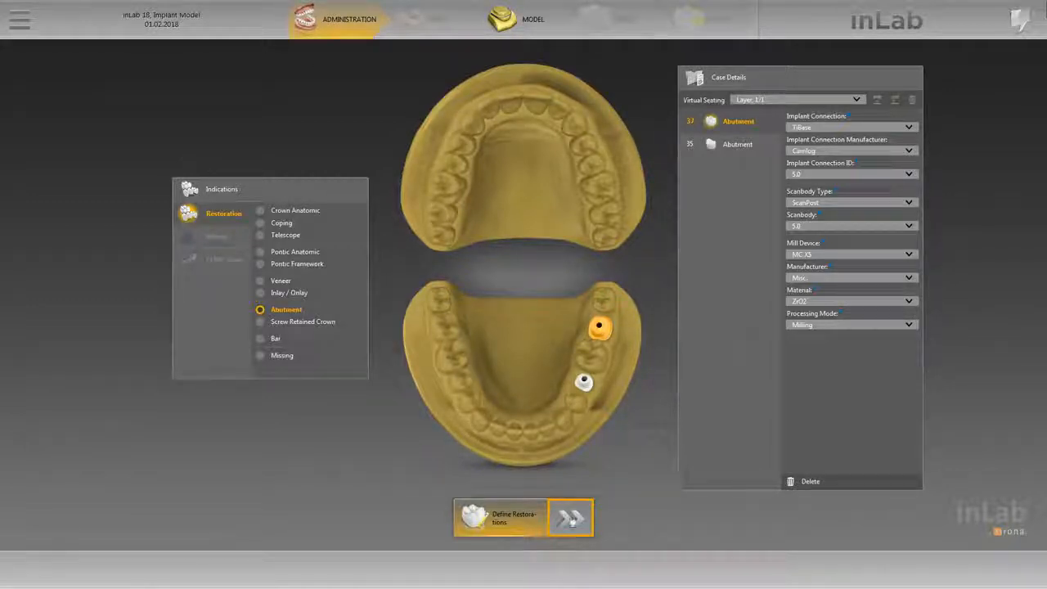
# - Proceed from the restoration definition to the model phase and mark the scanbody heads for teeth 37 and 35
pyautogui.click(570, 518)
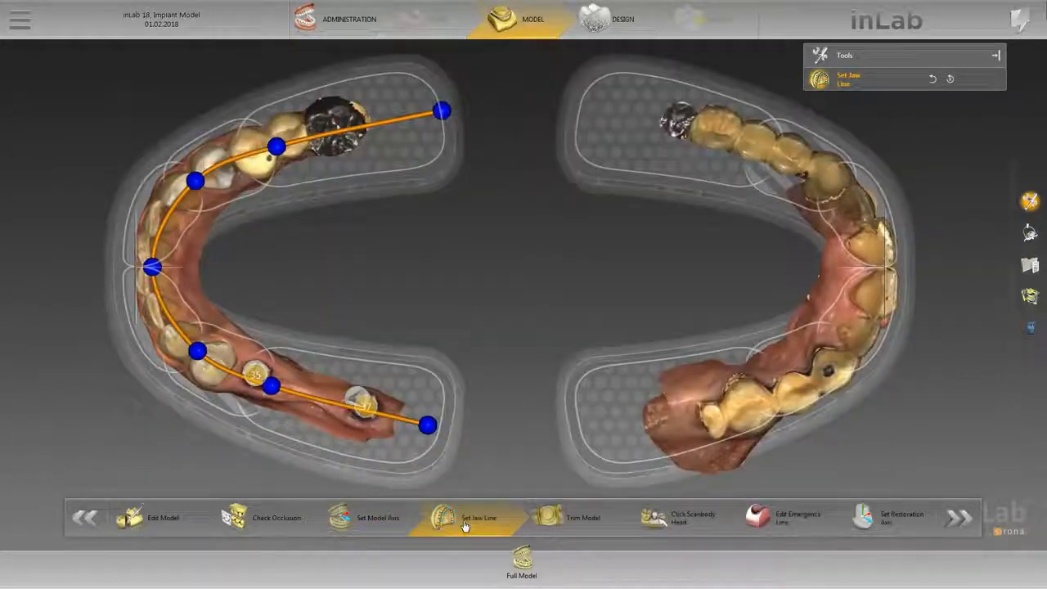
pyautogui.click(465, 522)
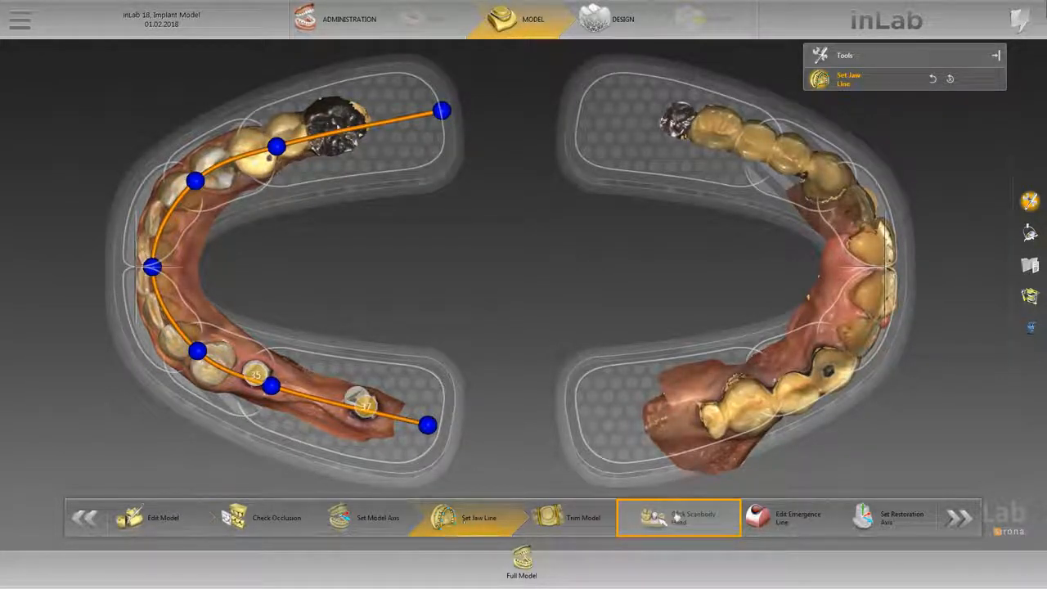
pyautogui.click(677, 517)
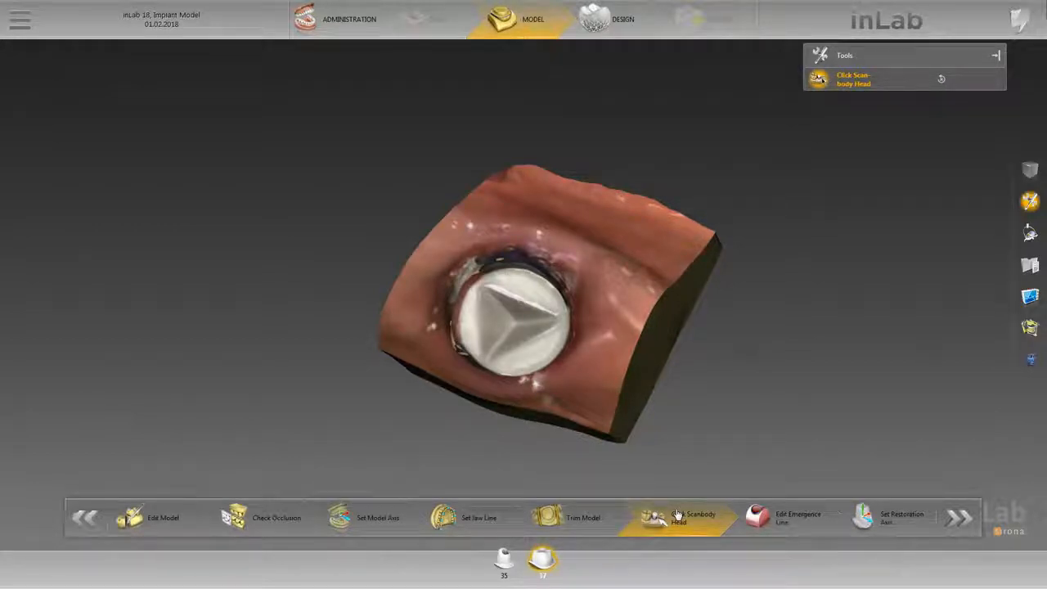
pyautogui.click(516, 327)
pyautogui.click(505, 562)
pyautogui.click(516, 265)
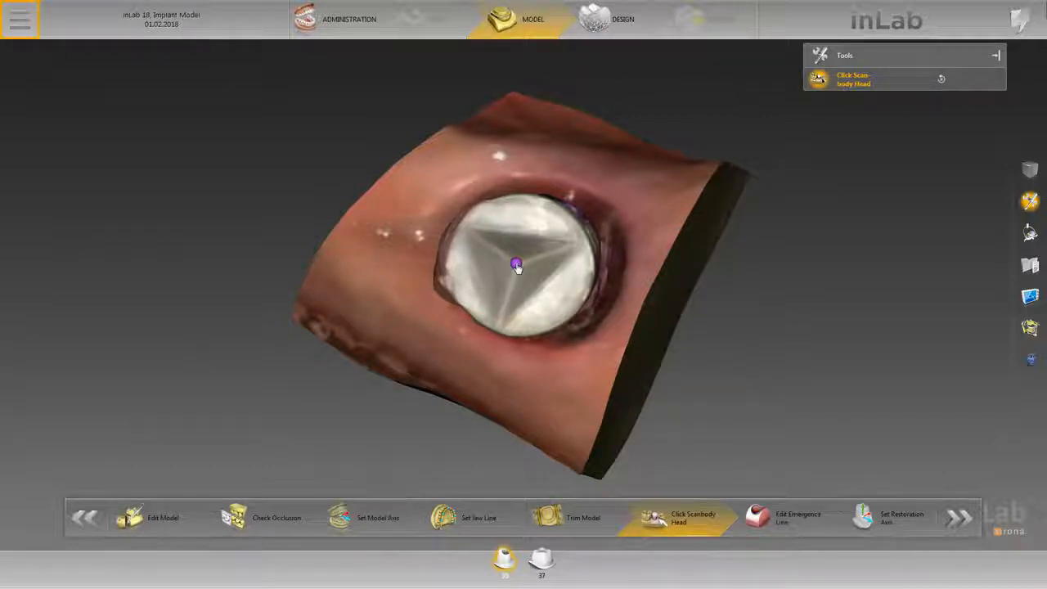
# - Switch to the inLab Model 18 app with the current implant case
pyautogui.click(20, 23)
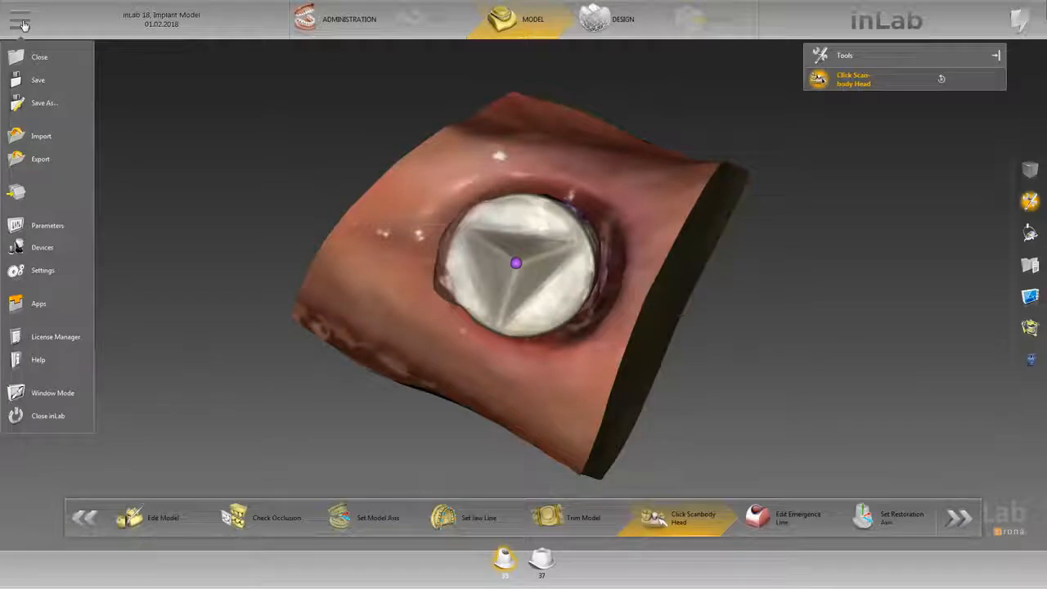
pyautogui.click(35, 302)
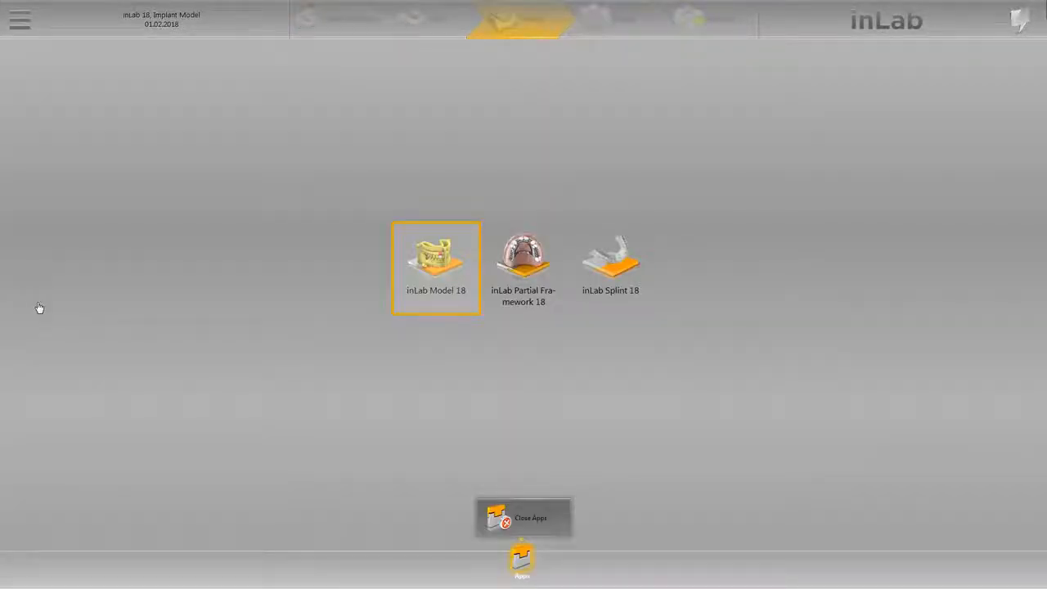
pyautogui.click(439, 269)
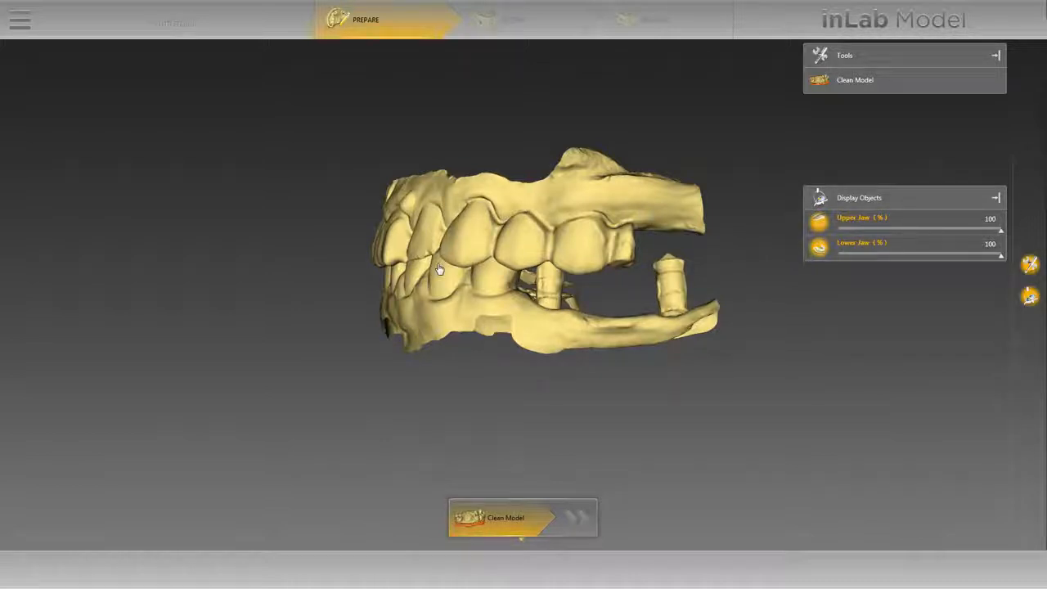
# - Set the Clean Model height to 11 mm and apply it to build the bases of both jaws
pyautogui.click(824, 86)
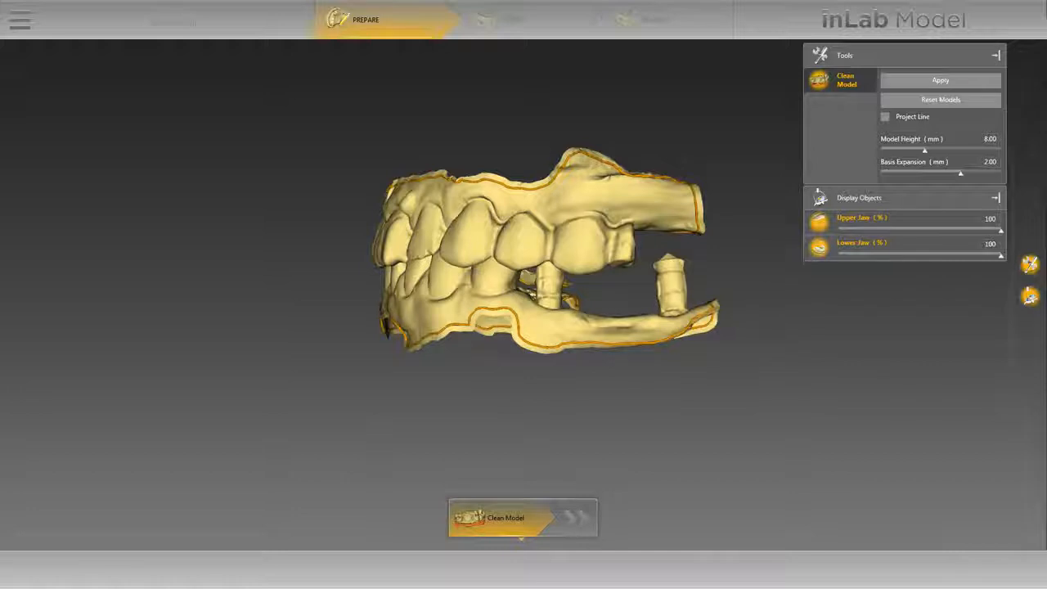
pyautogui.click(822, 84)
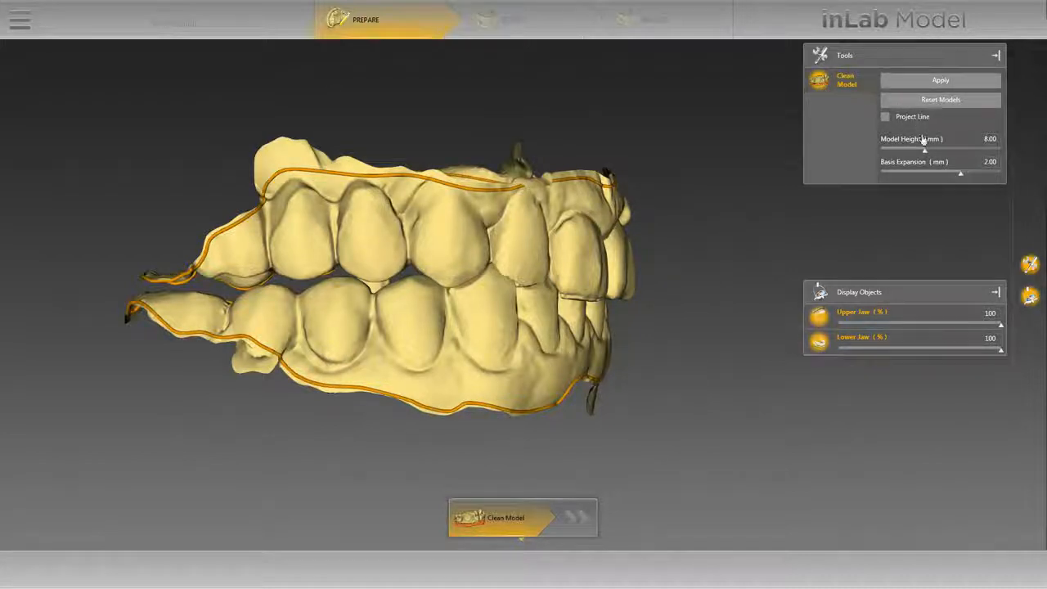
pyautogui.moveTo(926, 150)
pyautogui.mouseDown()
pyautogui.moveTo(1005, 155)
pyautogui.moveTo(933, 152)
pyautogui.mouseUp()
pyautogui.doubleClick(992, 139)
pyautogui.write('11')
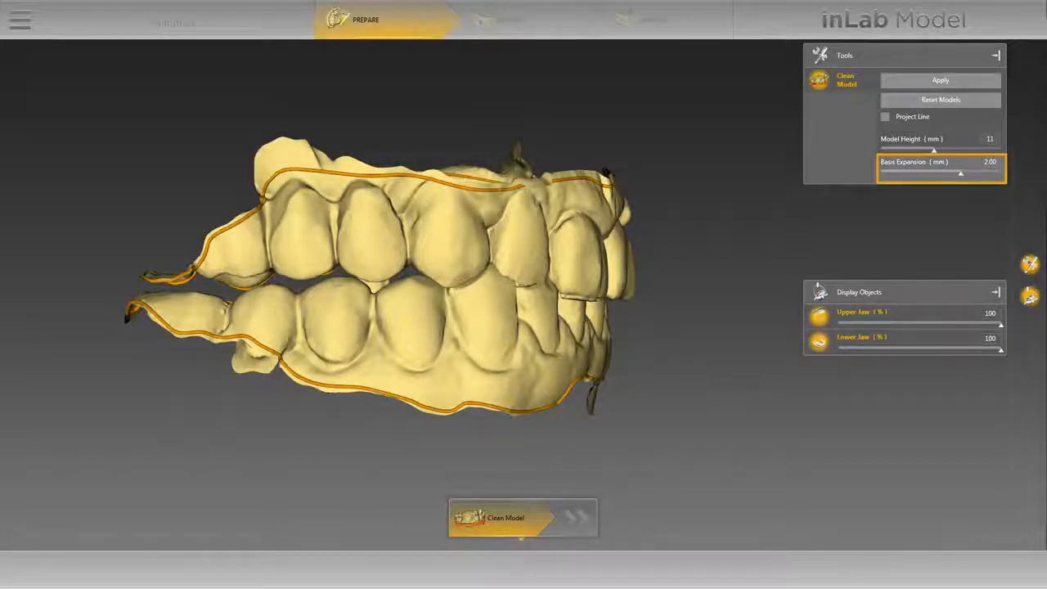
pyautogui.click(992, 141)
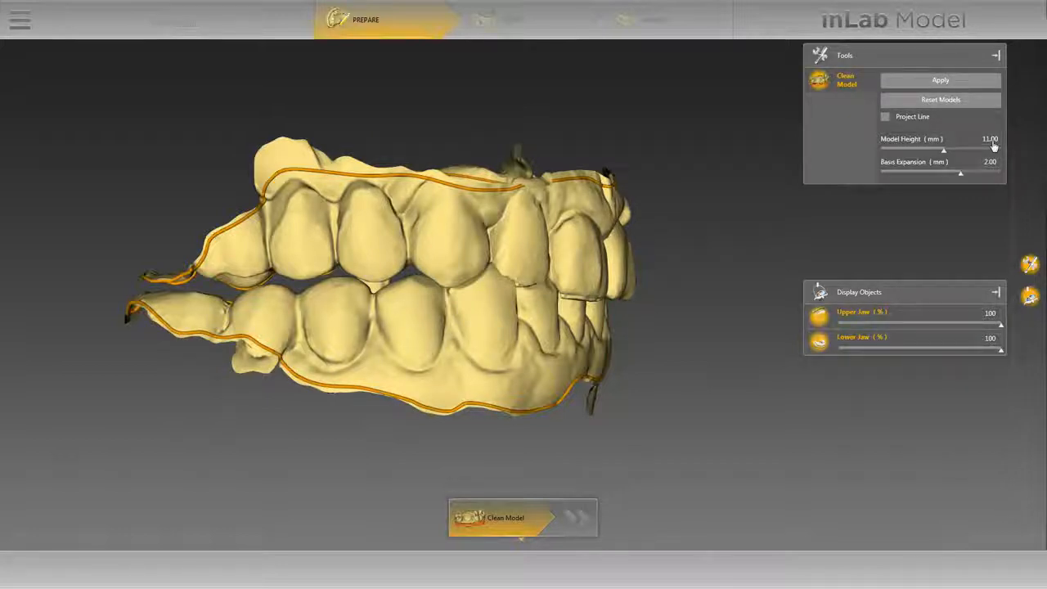
pyautogui.click(902, 82)
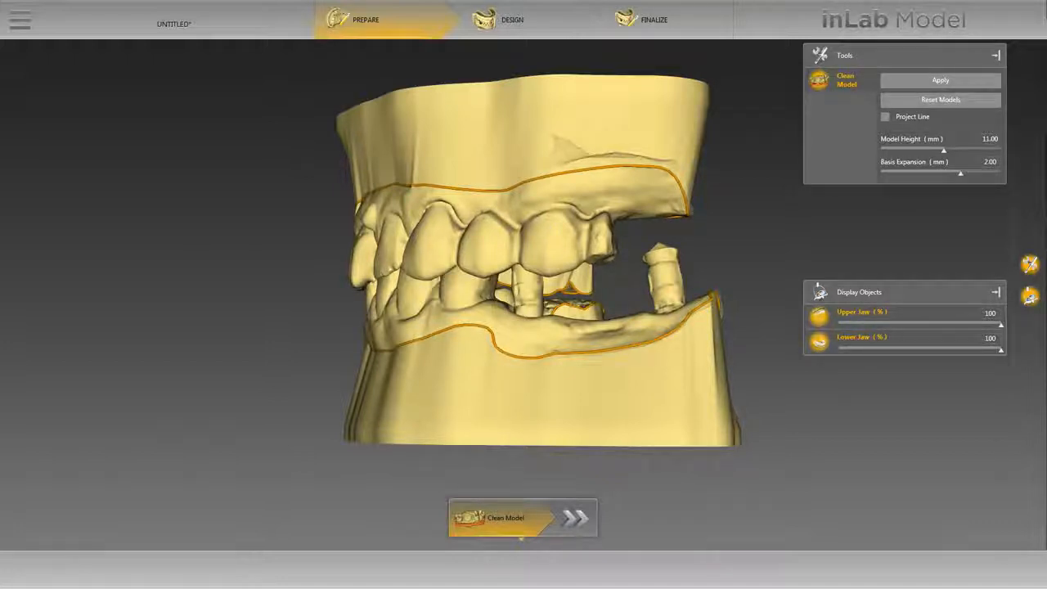
# - Advance to the design phase, create all implant analogs in the lower jaw and hide the upper jaw
pyautogui.moveTo(393, 256); pyautogui.dragTo(448, 298, button='right')
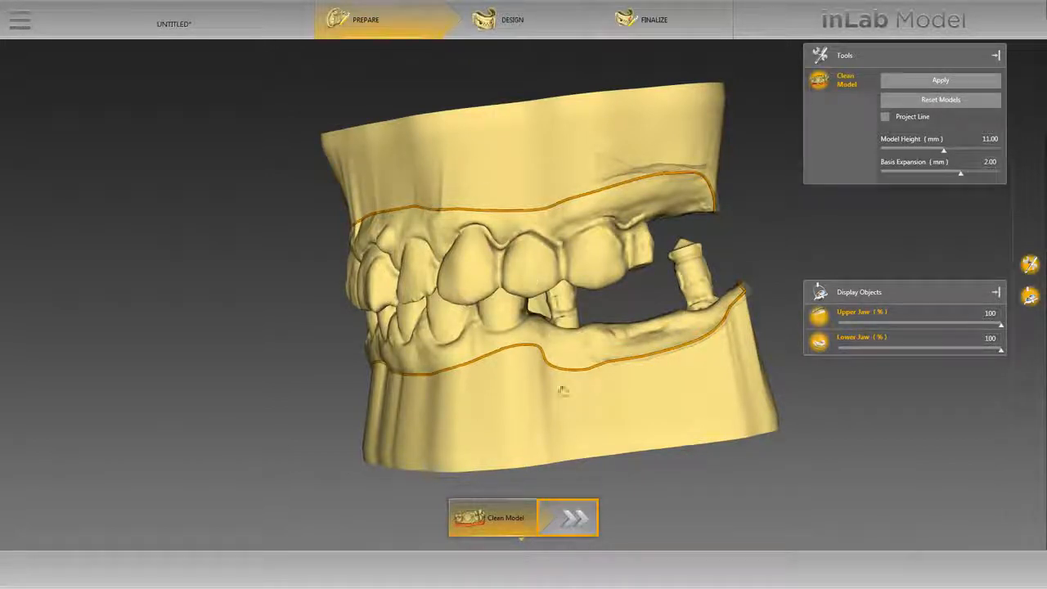
pyautogui.click(573, 518)
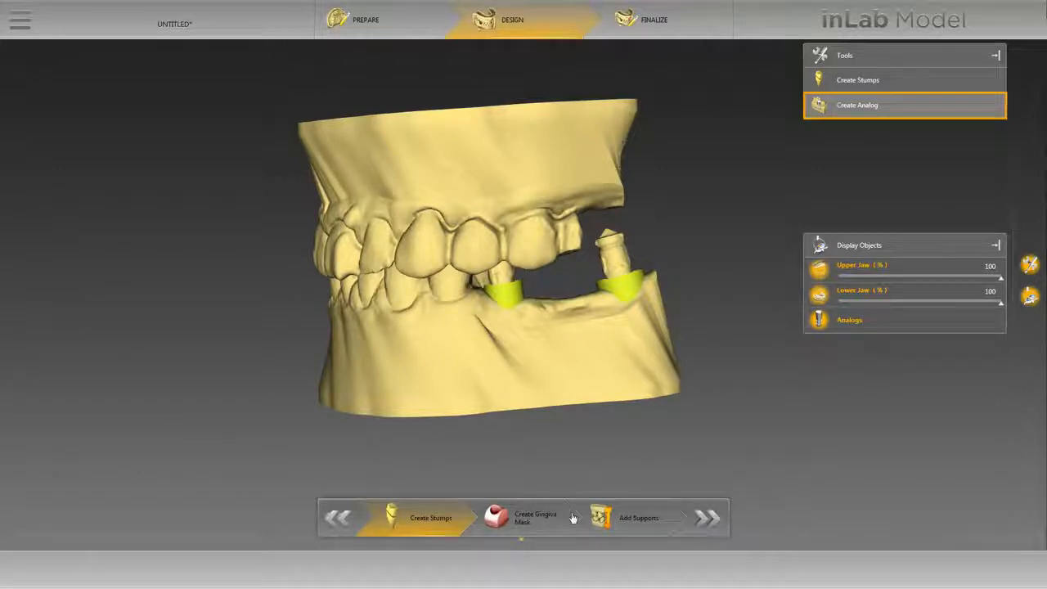
pyautogui.click(849, 107)
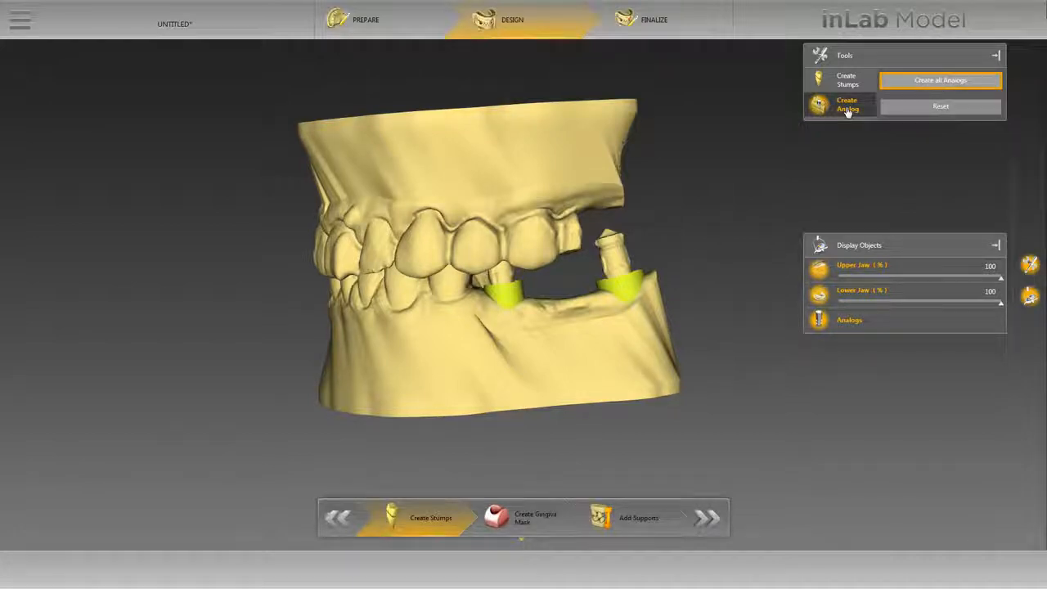
pyautogui.click(910, 81)
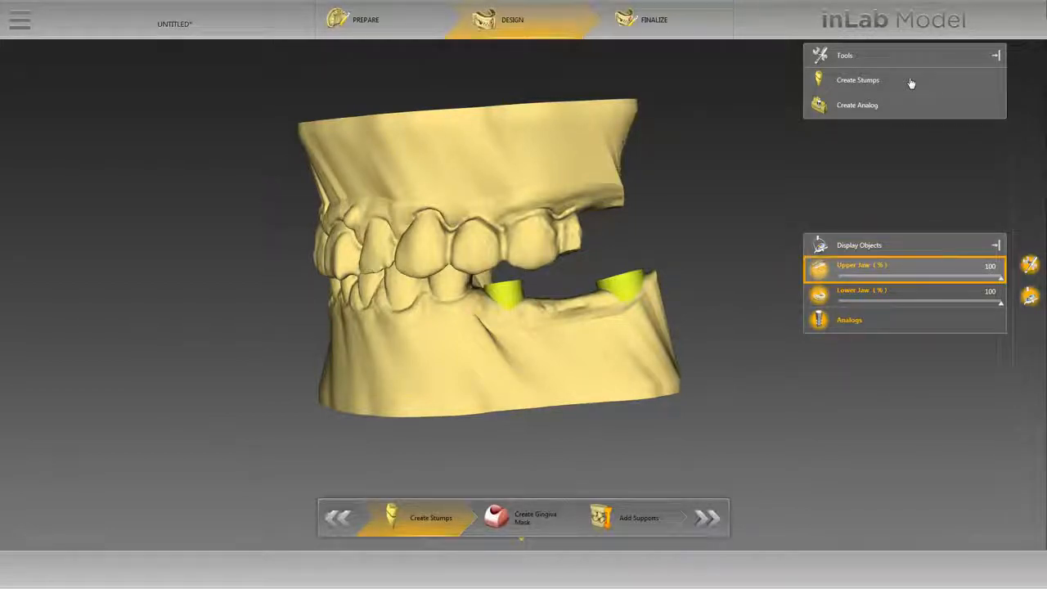
pyautogui.click(819, 266)
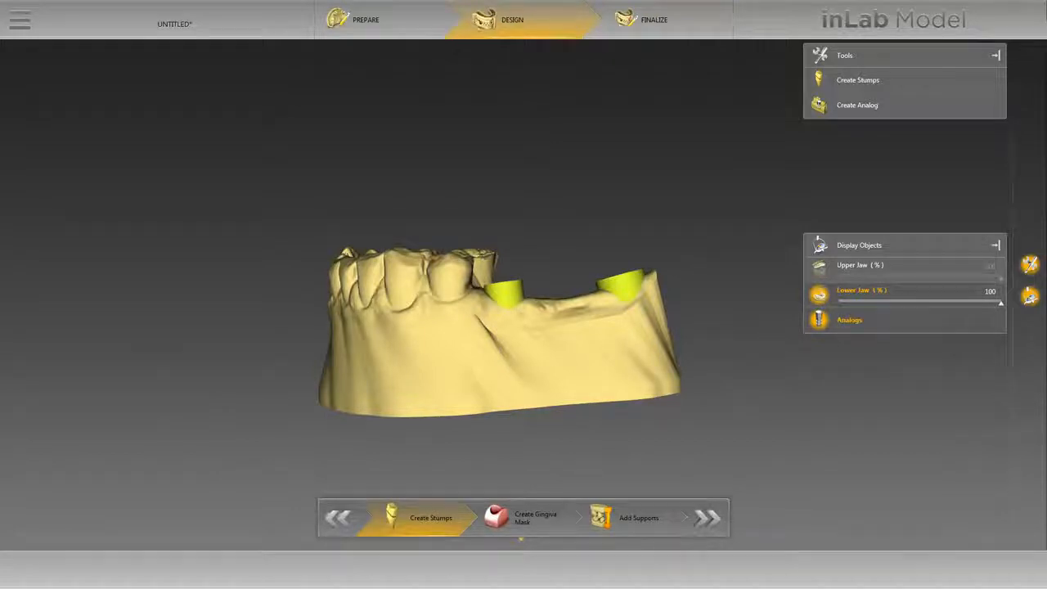
pyautogui.moveTo(504, 135)
pyautogui.mouseDown()
pyautogui.moveTo(513, 258)
pyautogui.moveTo(533, 259)
pyautogui.moveTo(517, 264)
pyautogui.moveTo(500, 236)
pyautogui.moveTo(504, 190)
pyautogui.moveTo(530, 161)
pyautogui.moveTo(515, 128)
pyautogui.mouseUp()
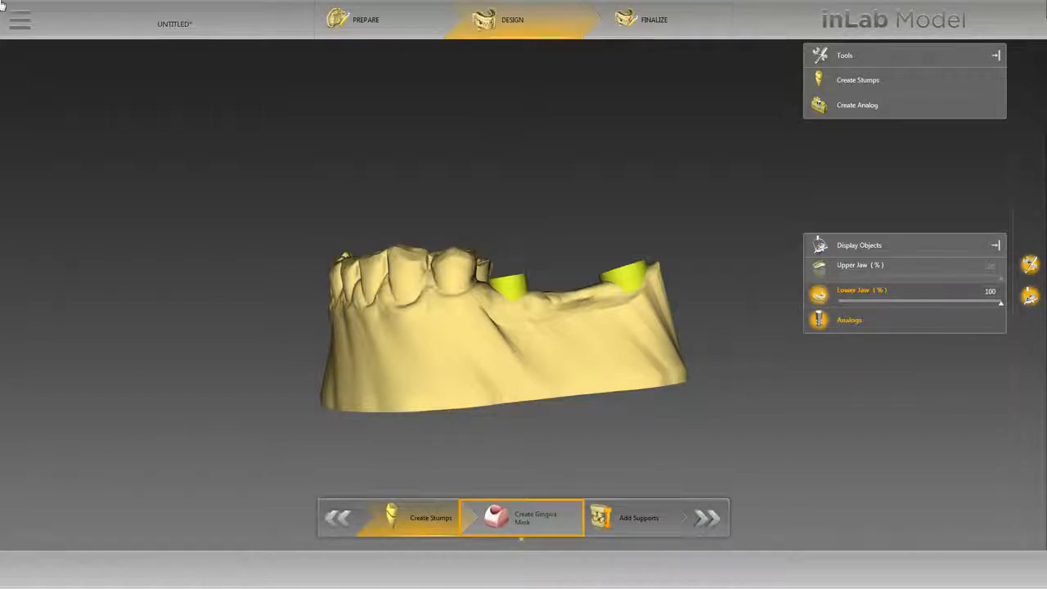
# - Create gingiva masks by outlining a closed line around each of the two implant sites in the lower jaw
pyautogui.click(523, 519)
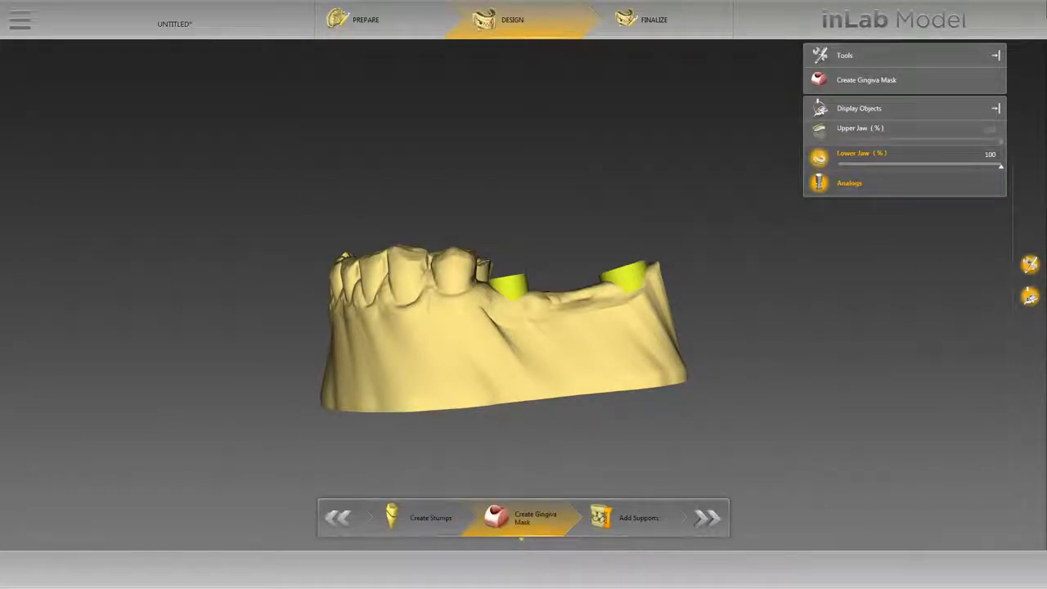
pyautogui.moveTo(496, 368); pyautogui.dragTo(316, 330, button='right')
pyautogui.scroll(3, 498, 366)
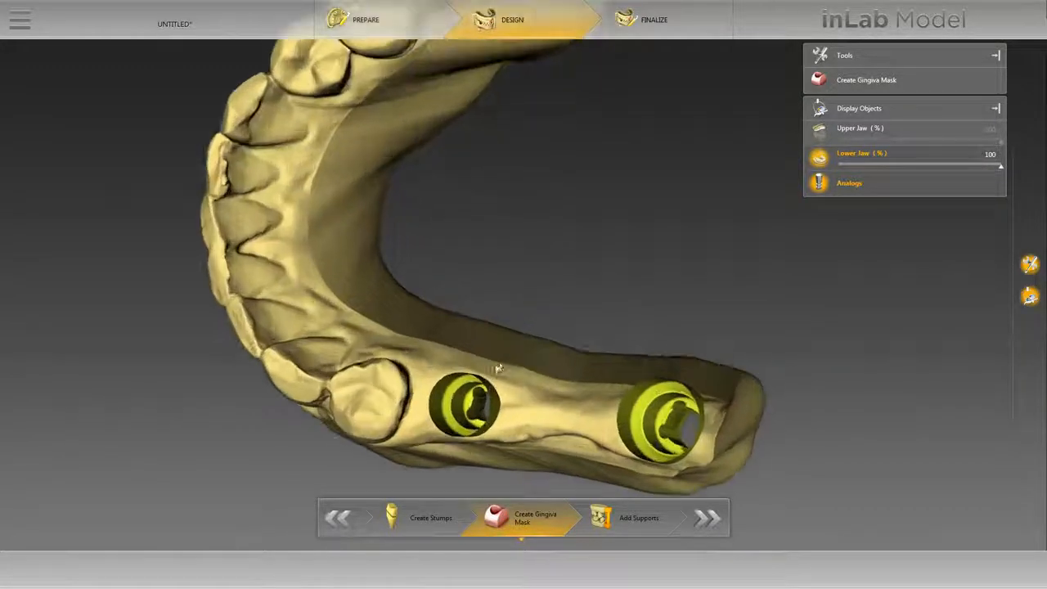
pyautogui.moveTo(508, 332); pyautogui.dragTo(657, 322, button='right')
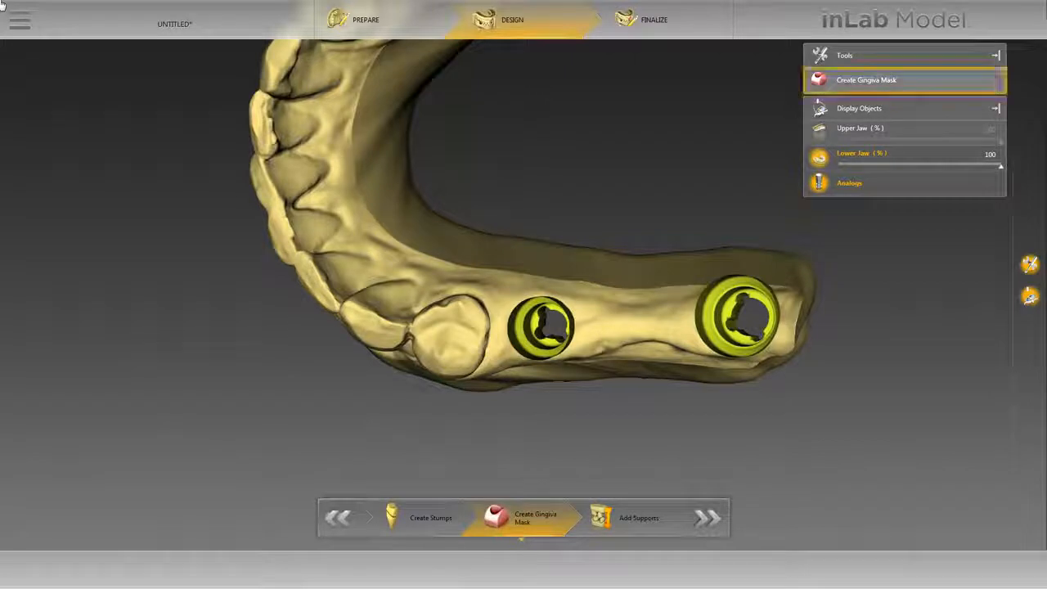
pyautogui.click(838, 85)
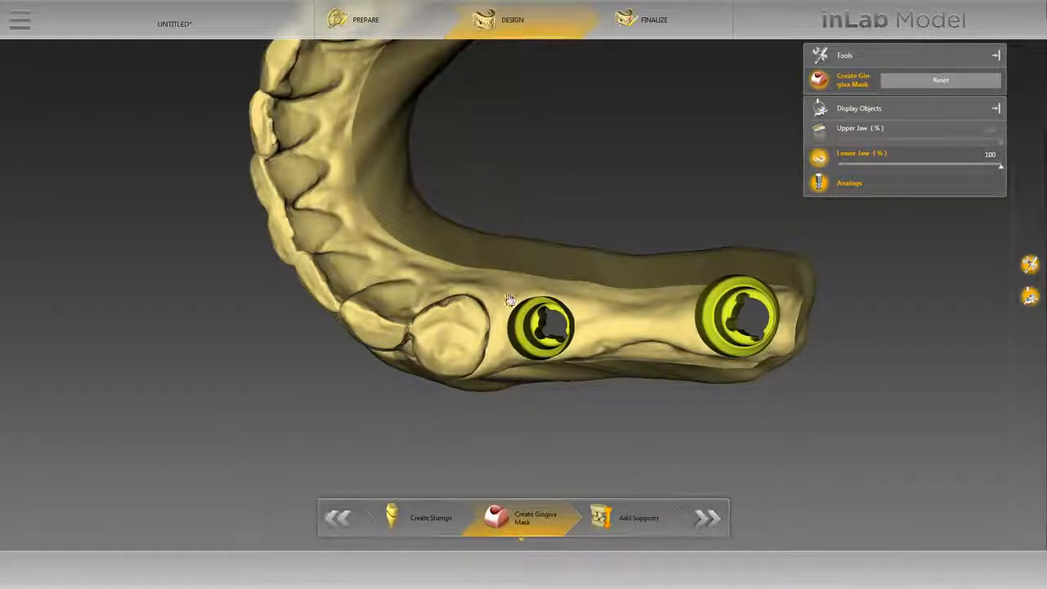
pyautogui.click(495, 351)
pyautogui.moveTo(484, 436); pyautogui.dragTo(471, 375, button='right')
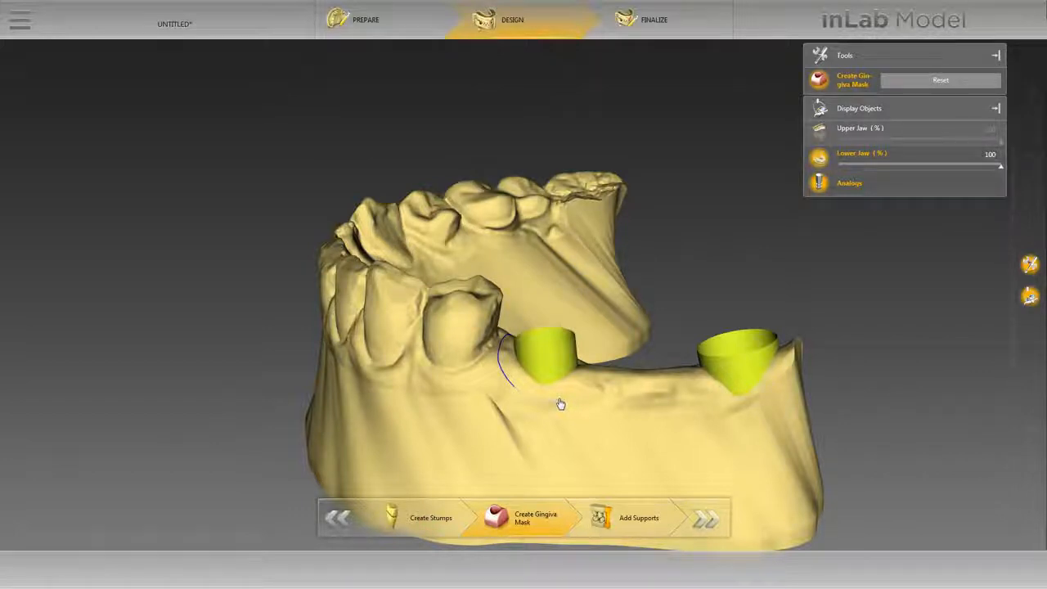
pyautogui.click(561, 401)
pyautogui.click(579, 398)
pyautogui.click(593, 374)
pyautogui.moveTo(617, 238); pyautogui.dragTo(591, 260, button='right')
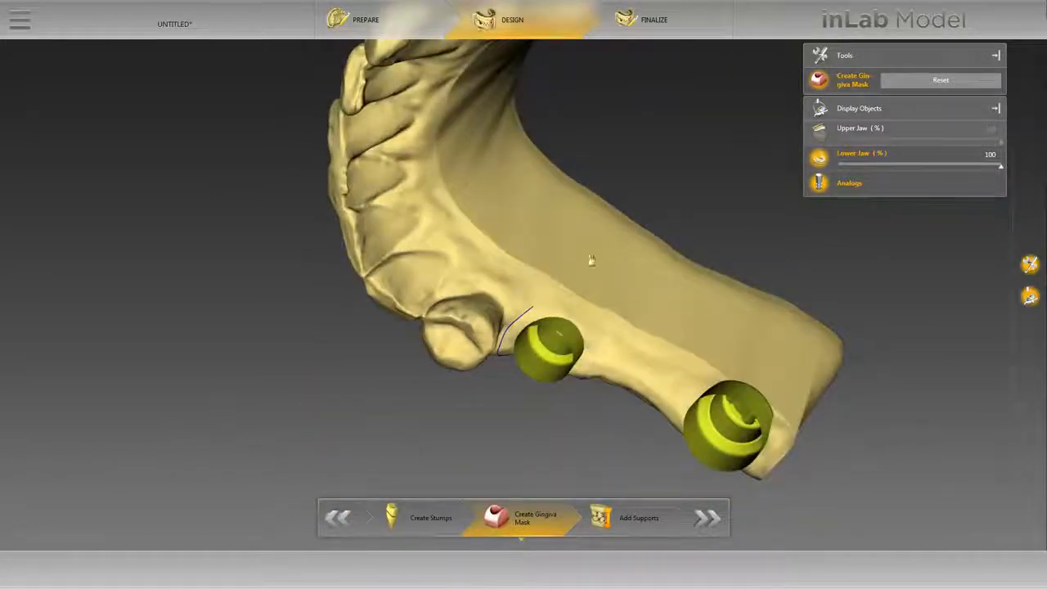
pyautogui.click(600, 344)
pyautogui.click(576, 315)
pyautogui.click(532, 307)
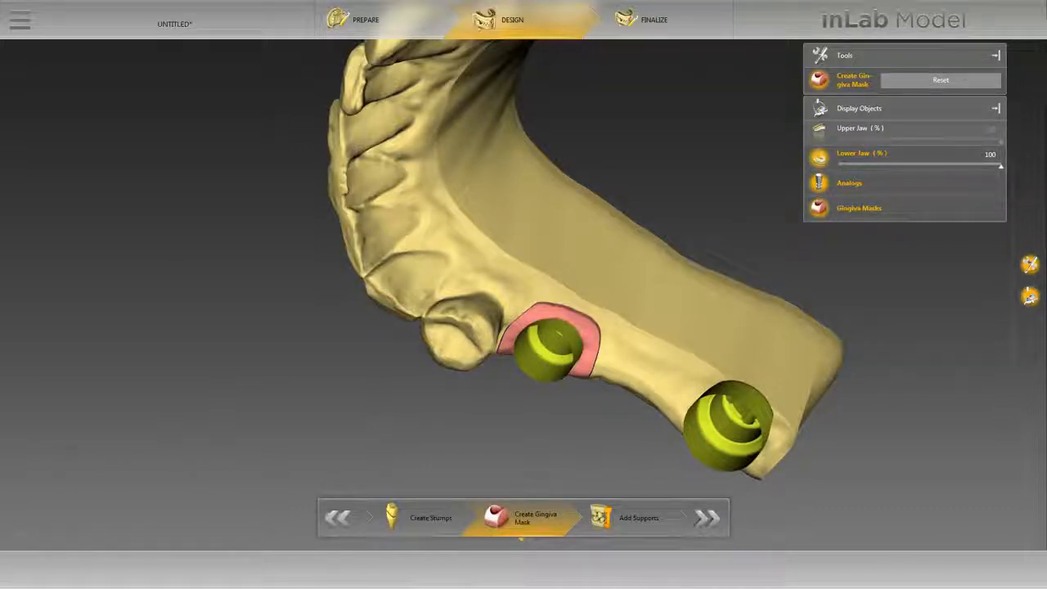
pyautogui.moveTo(447, 458); pyautogui.dragTo(582, 437, button='middle')
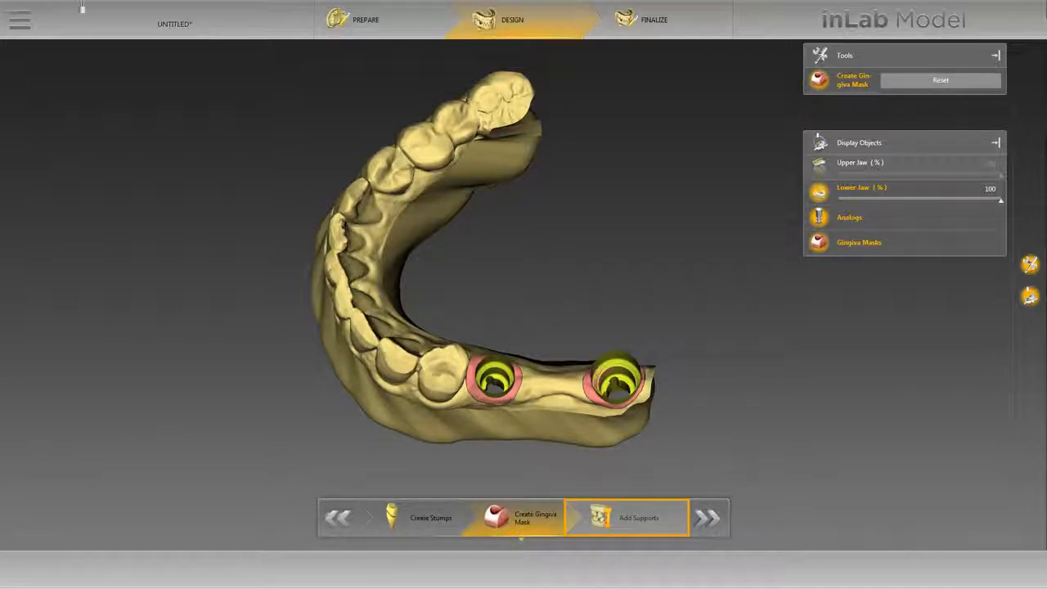
# - Show the upper jaw again and add a support strut at the rear end of the arch opposite the implants
pyautogui.click(632, 521)
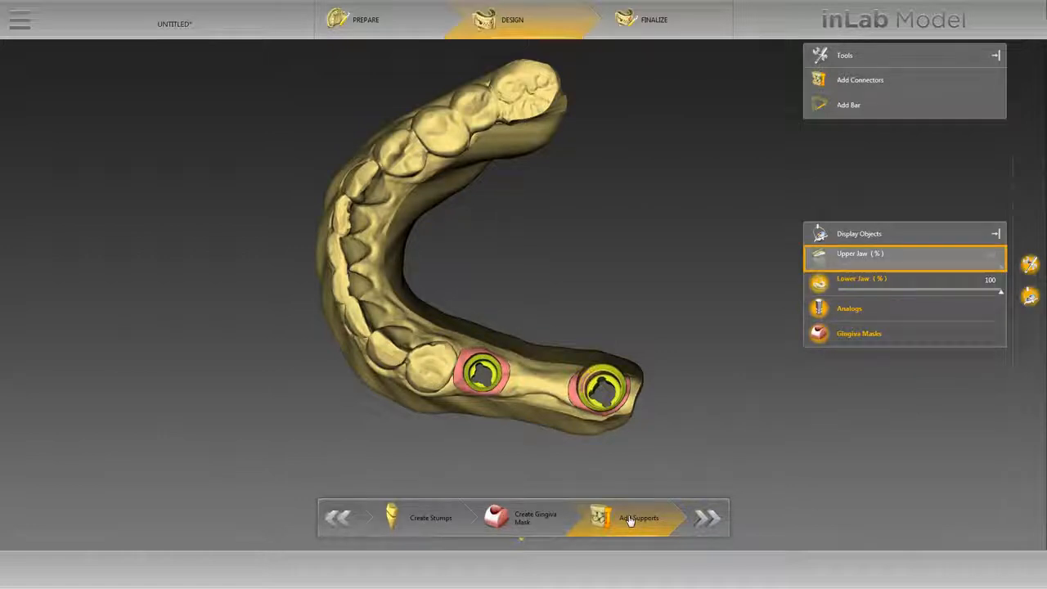
pyautogui.click(858, 264)
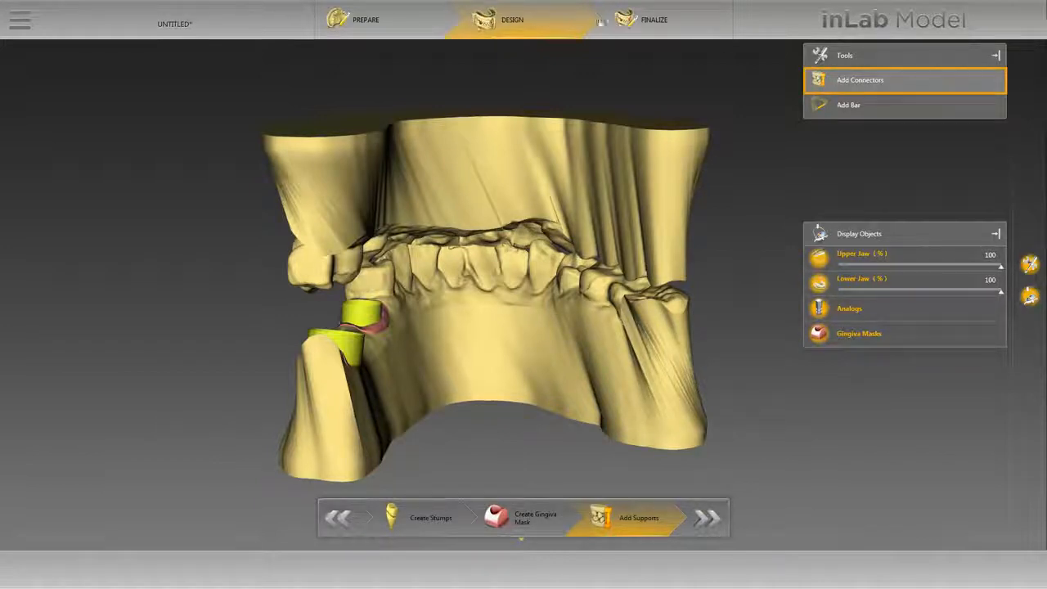
pyautogui.click(839, 83)
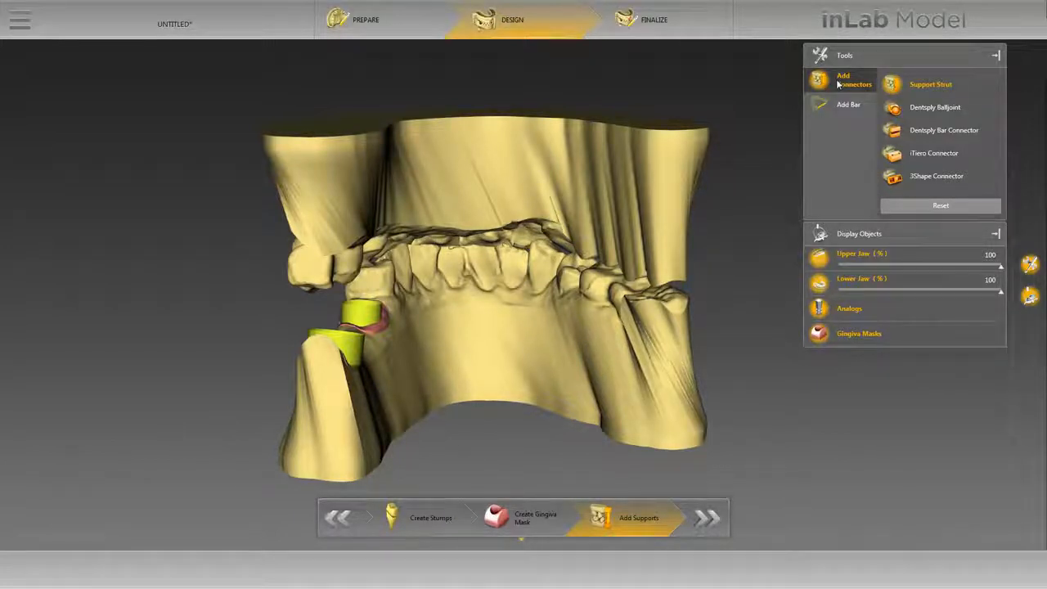
pyautogui.click(688, 233)
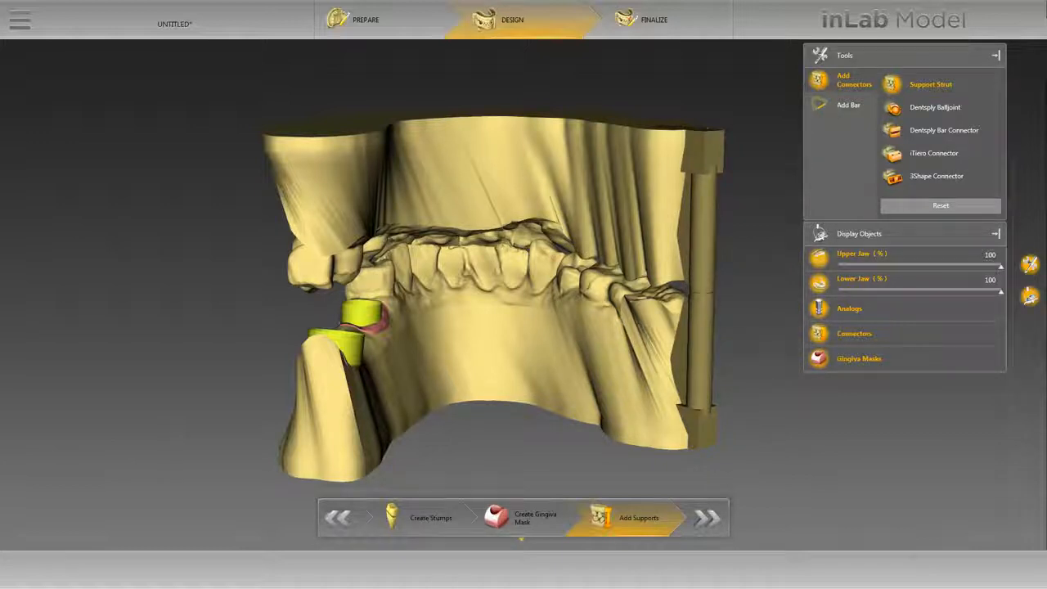
# - Add support struts at both front sides of the arch and at the rear end on the implant side
pyautogui.moveTo(782, 174); pyautogui.dragTo(3, 4, button='middle')
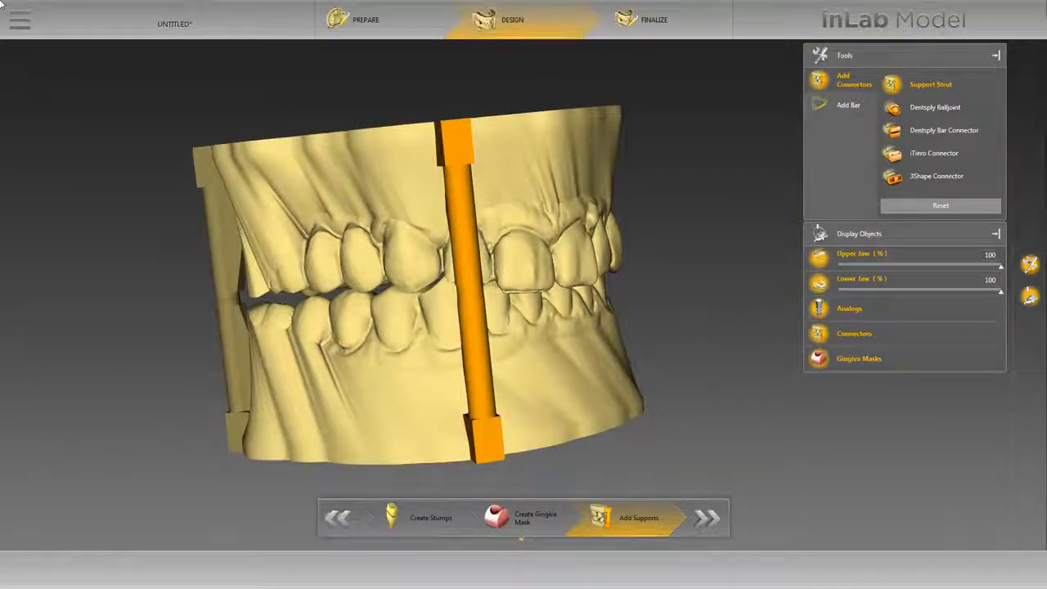
pyautogui.click(475, 383)
pyautogui.moveTo(755, 276); pyautogui.dragTo(686, 309)
pyautogui.click(563, 327)
pyautogui.click(546, 319)
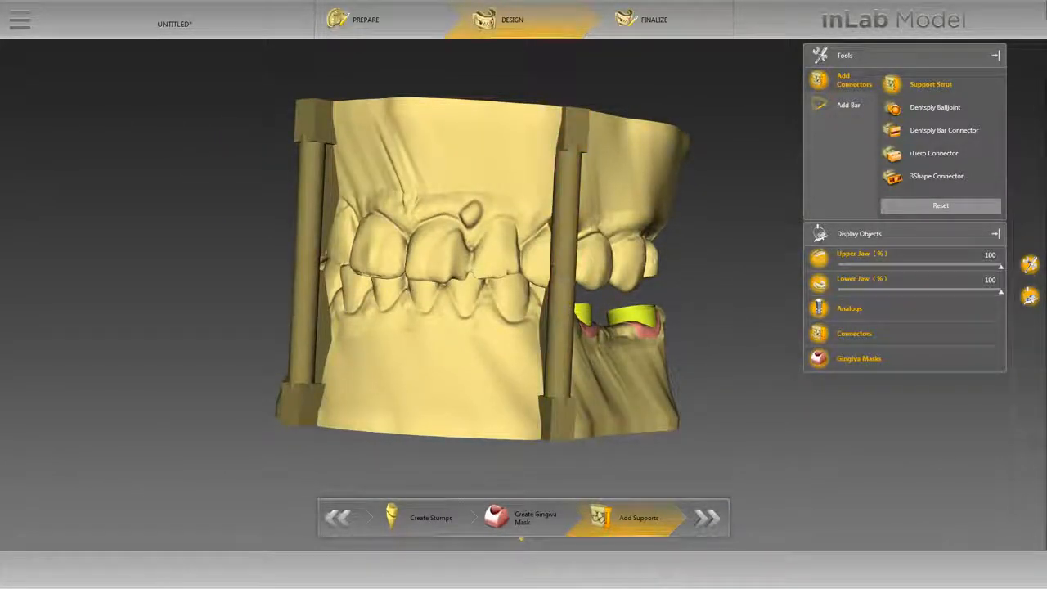
pyautogui.moveTo(266, 322); pyautogui.dragTo(153, 296)
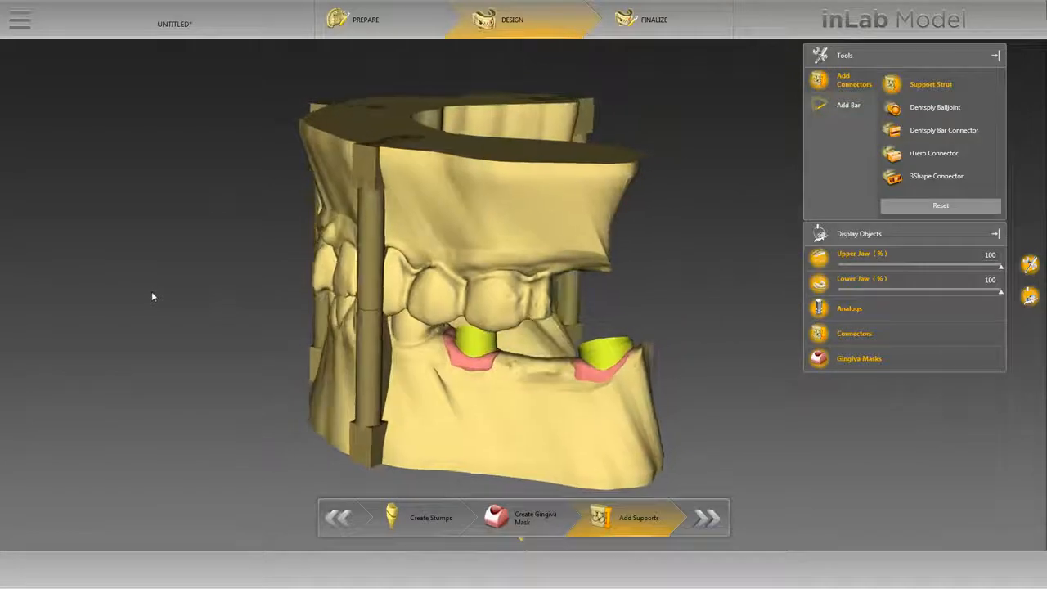
pyautogui.moveTo(666, 95); pyautogui.dragTo(491, 57)
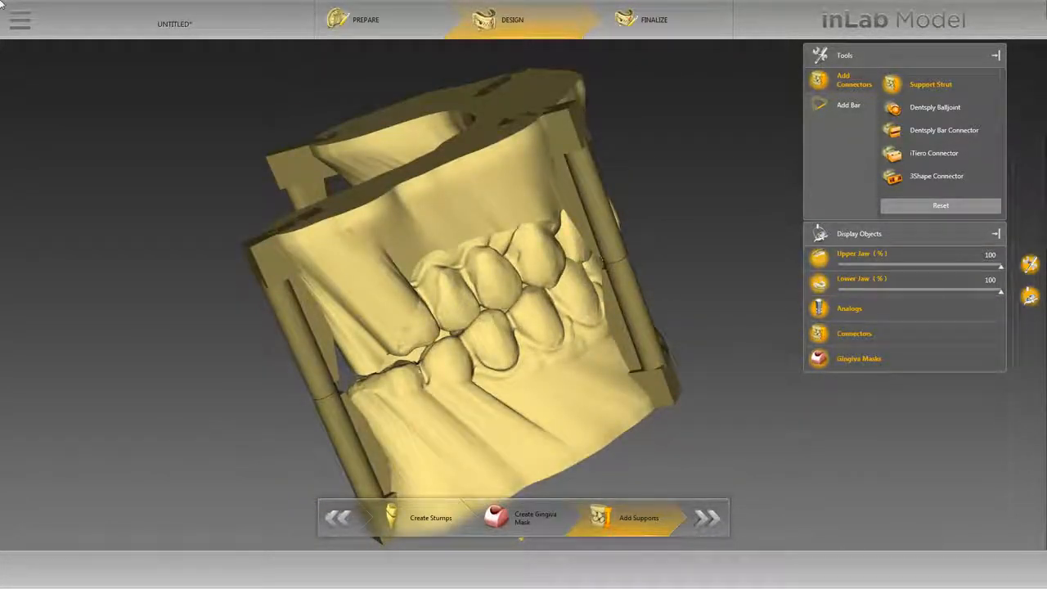
# - Move the front support strut on the implant side outward from the arch and rotate it slightly
pyautogui.click(620, 245)
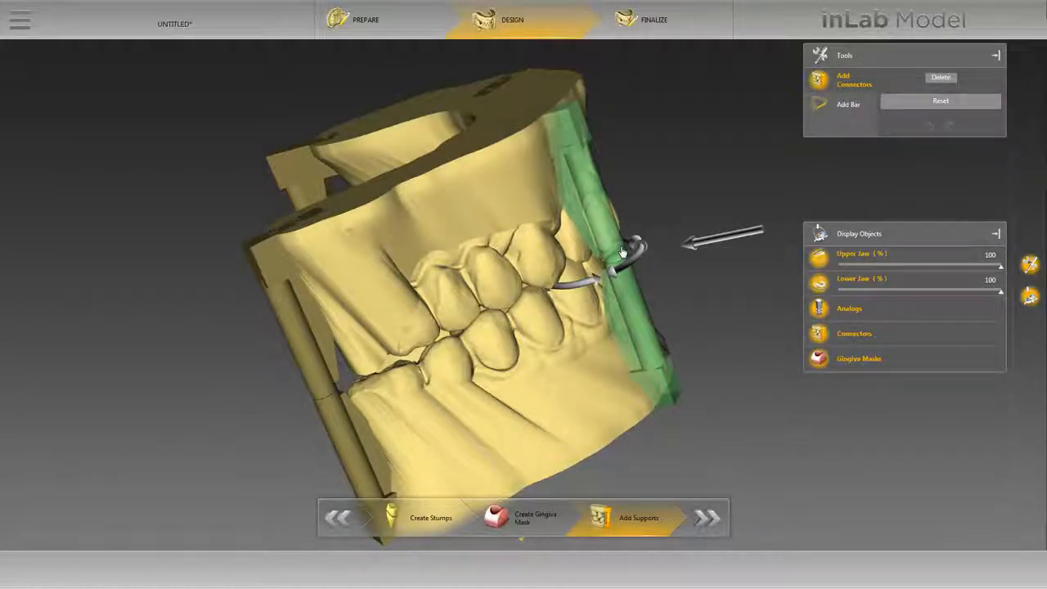
pyautogui.moveTo(709, 243); pyautogui.dragTo(755, 167)
pyautogui.moveTo(755, 166); pyautogui.dragTo(671, 313, button='middle')
pyautogui.click(598, 316)
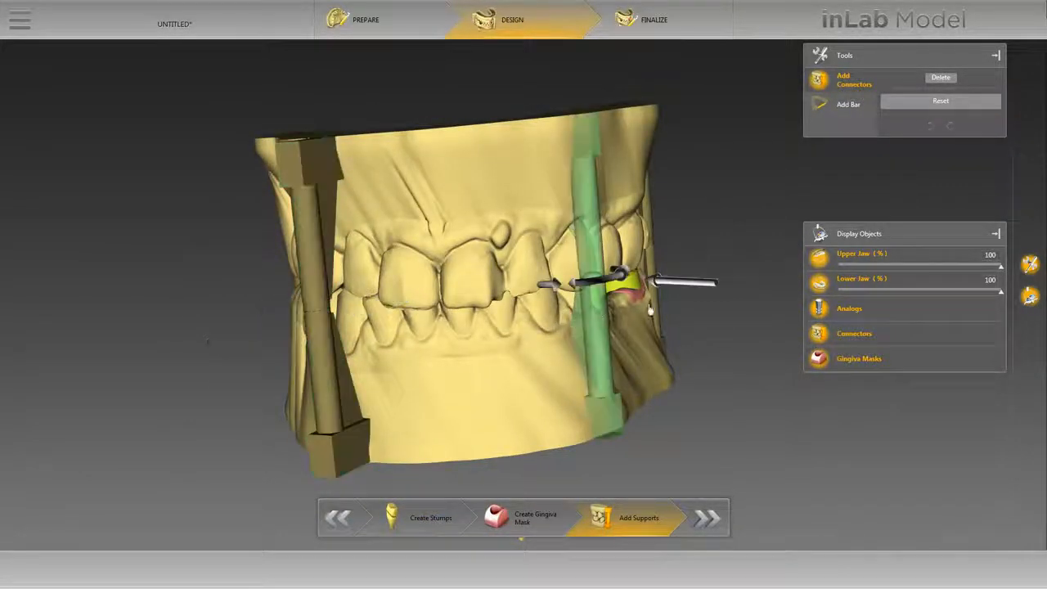
pyautogui.moveTo(671, 286); pyautogui.dragTo(771, 315)
pyautogui.click(548, 297)
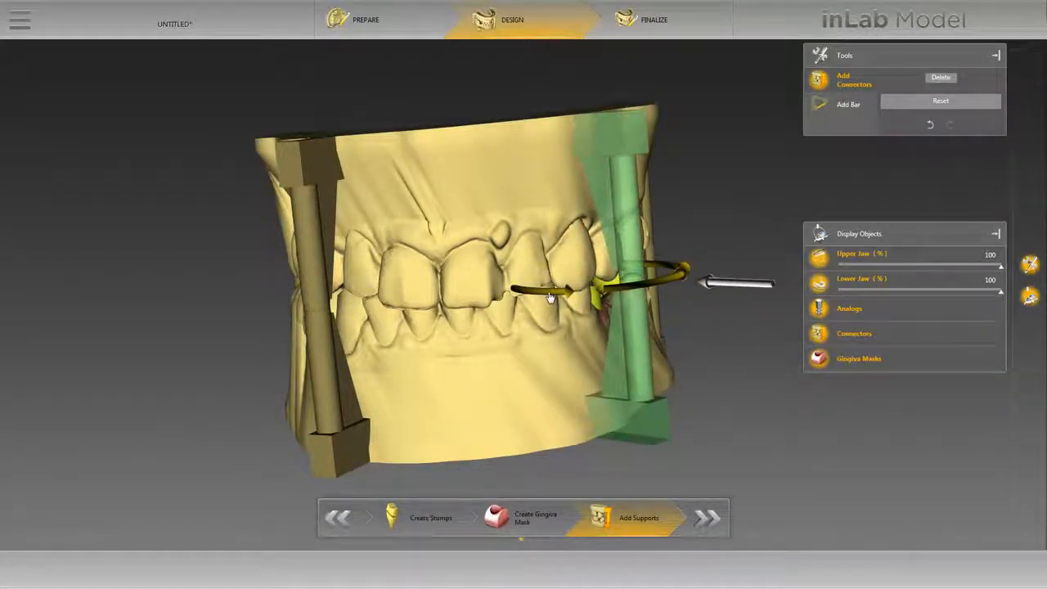
pyautogui.moveTo(536, 298); pyautogui.dragTo(561, 298)
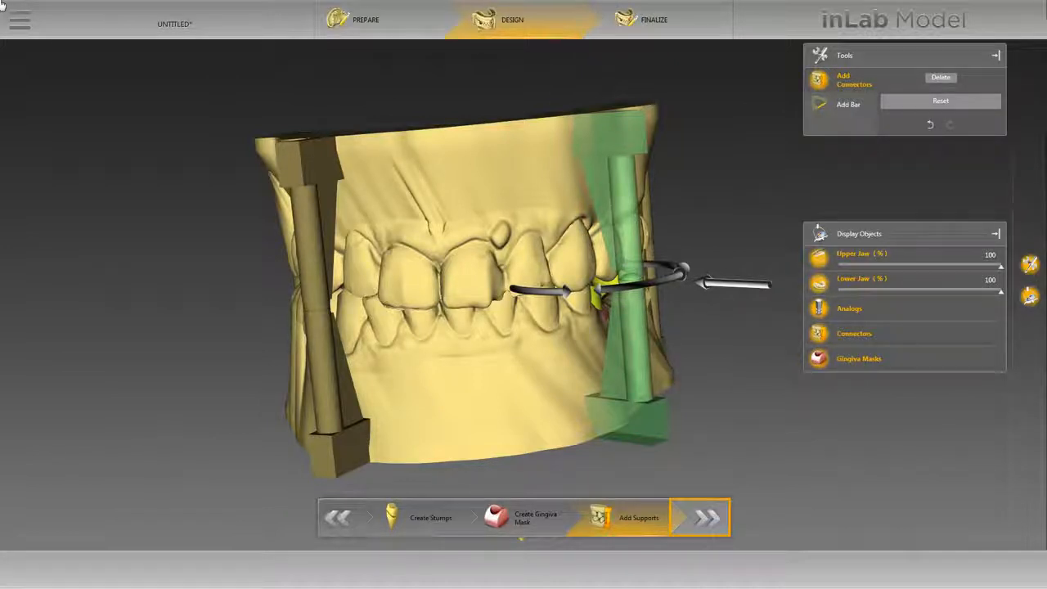
# - Advance to the finalize phase and carve out the model with a thickness of 3.00 mm
pyautogui.click(709, 518)
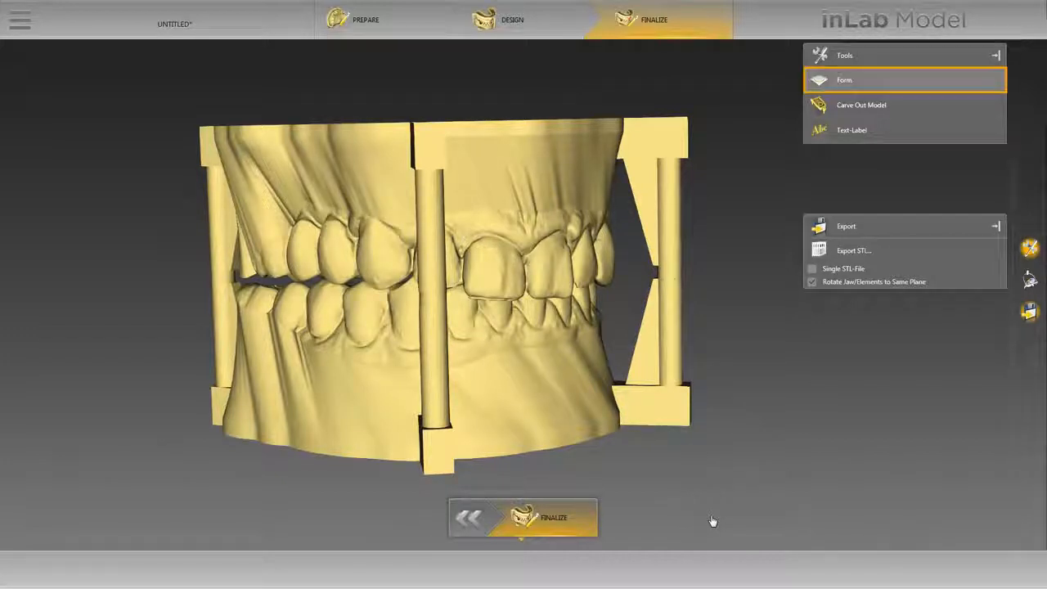
pyautogui.click(828, 82)
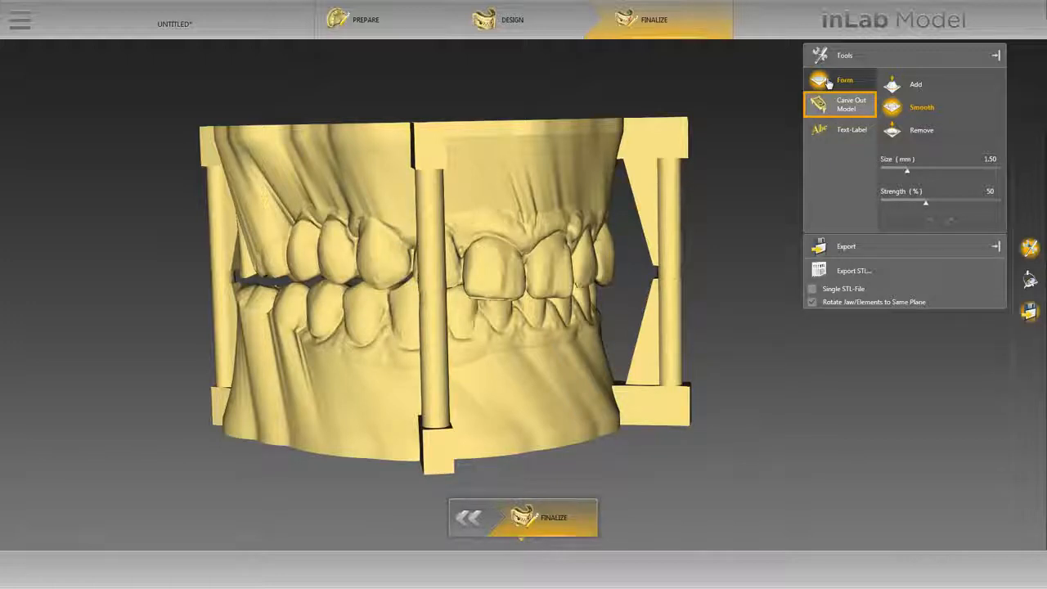
pyautogui.click(820, 105)
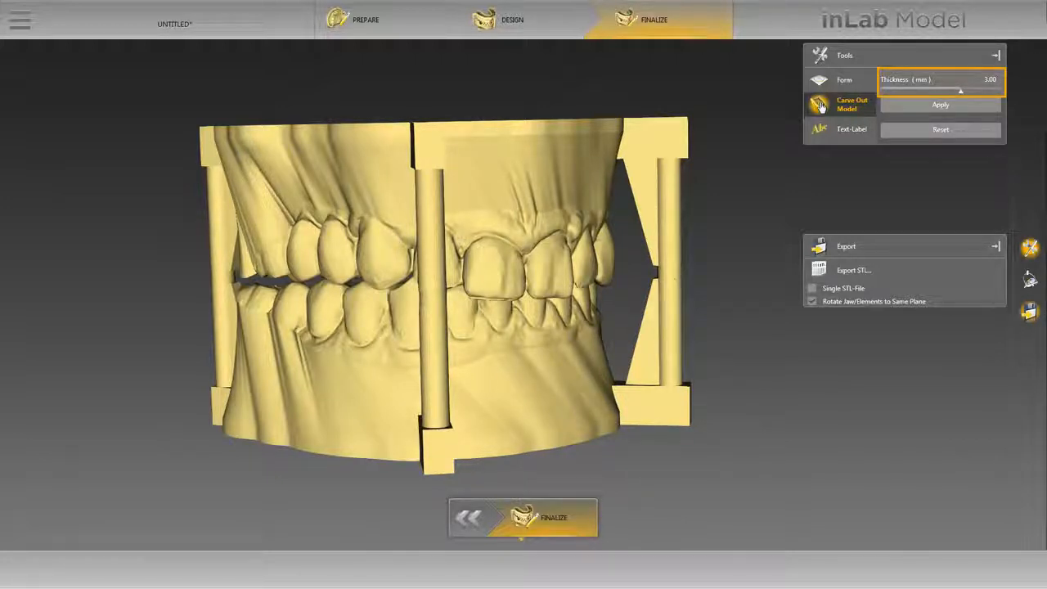
pyautogui.click(914, 105)
pyautogui.moveTo(589, 188); pyautogui.dragTo(531, 173)
pyautogui.moveTo(187, 442); pyautogui.dragTo(472, 158)
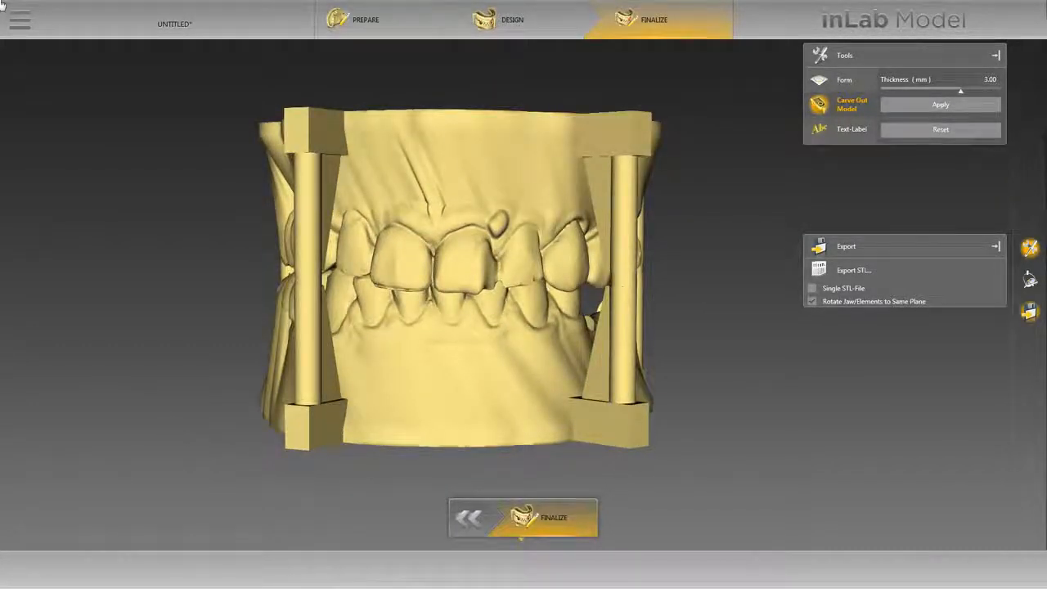
# - Add the text label "Implant" to the front of the lower jaw base at a font size of 4.00 mm
pyautogui.click(833, 130)
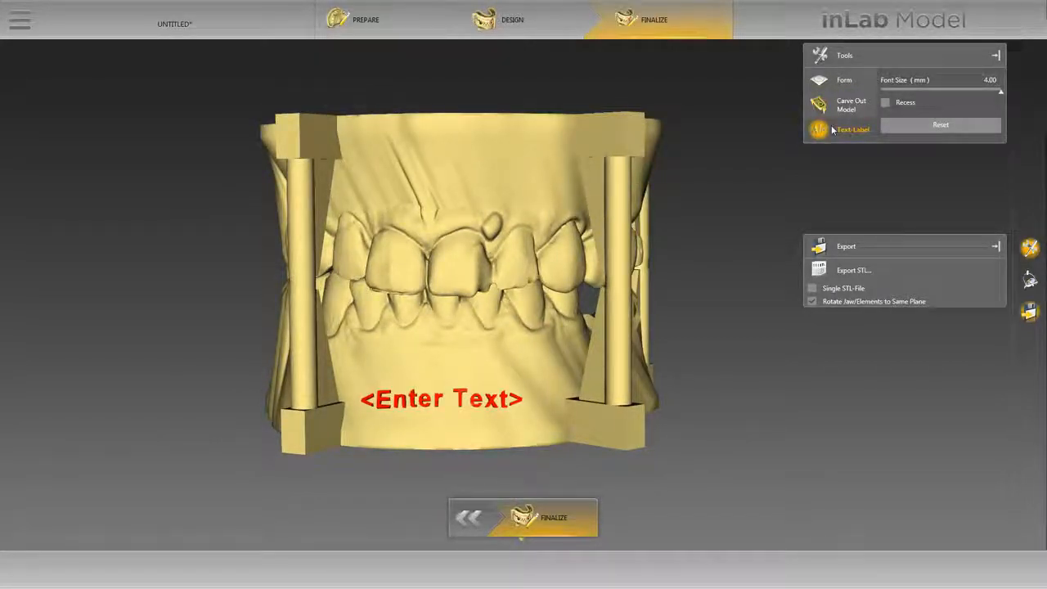
pyautogui.click(440, 407)
pyautogui.write('Implant')
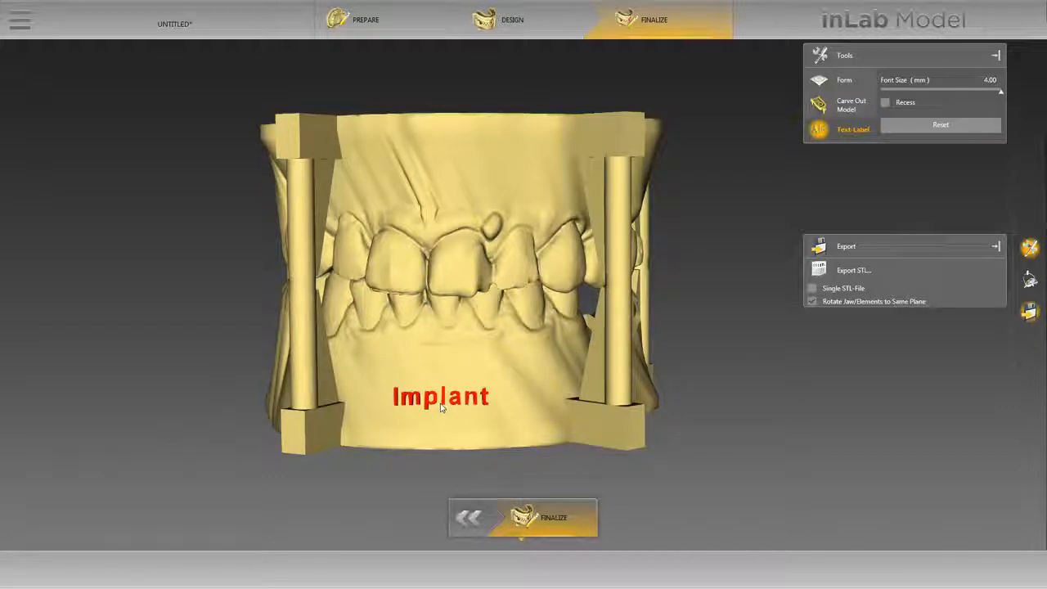
pyautogui.click(441, 409)
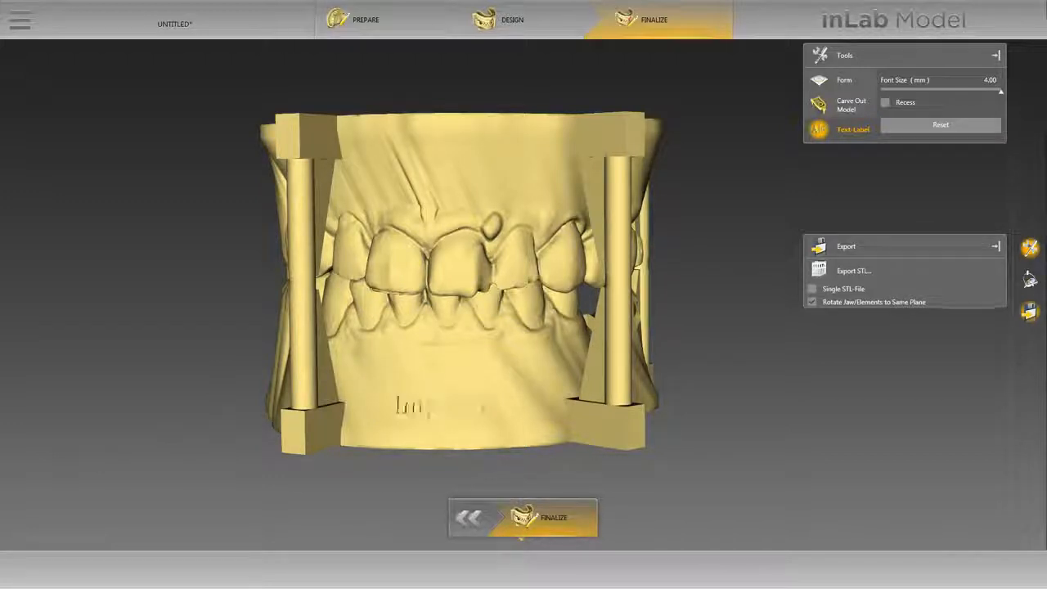
pyautogui.moveTo(621, 384); pyautogui.dragTo(737, 456, button='right')
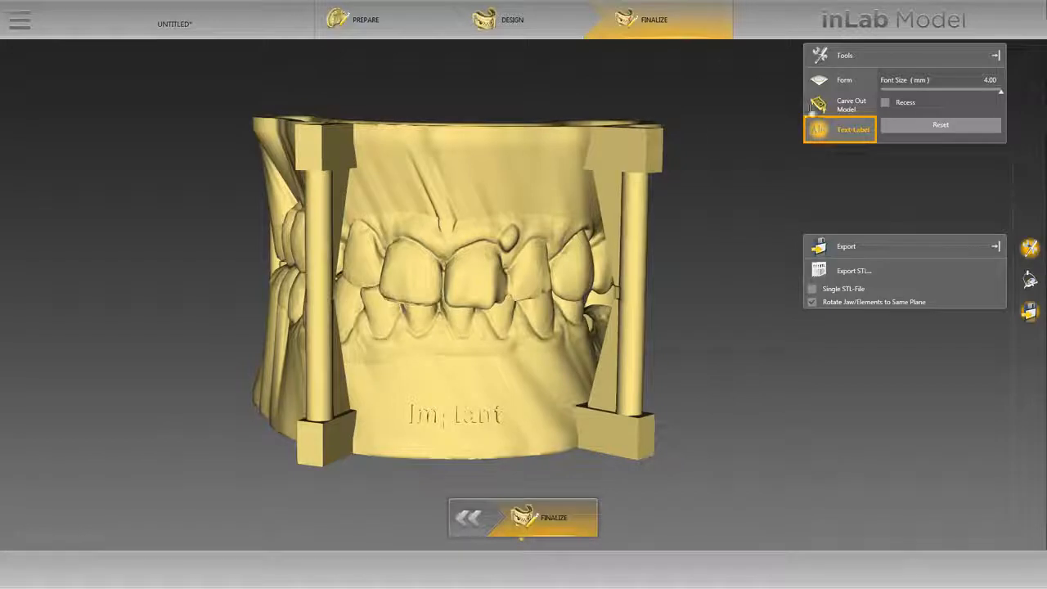
pyautogui.click(815, 129)
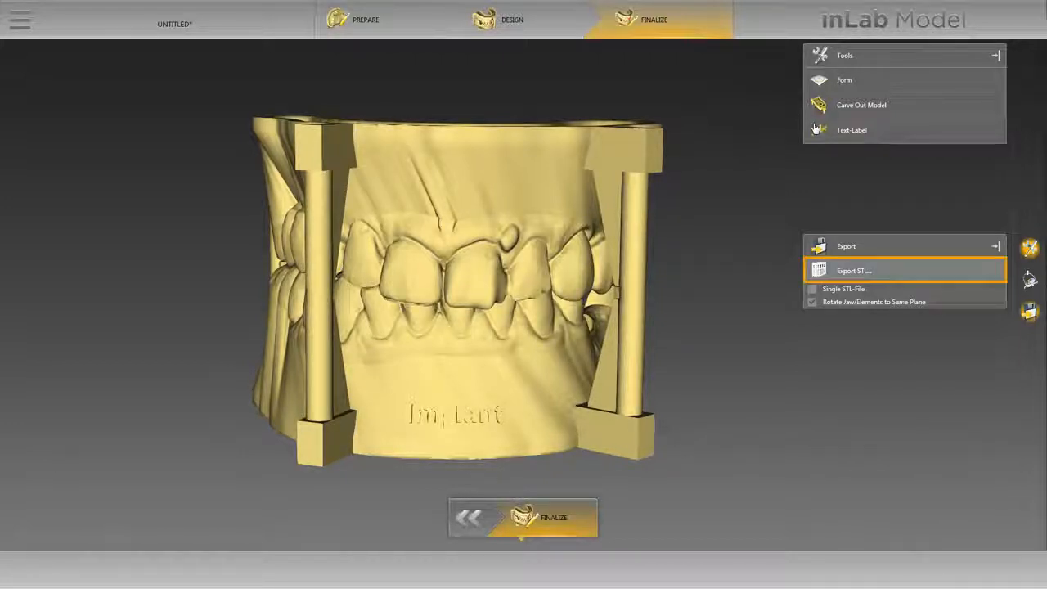
# - Export the model in STL format to the inLab Implant folder under the file name "Patient 1"
pyautogui.click(843, 272)
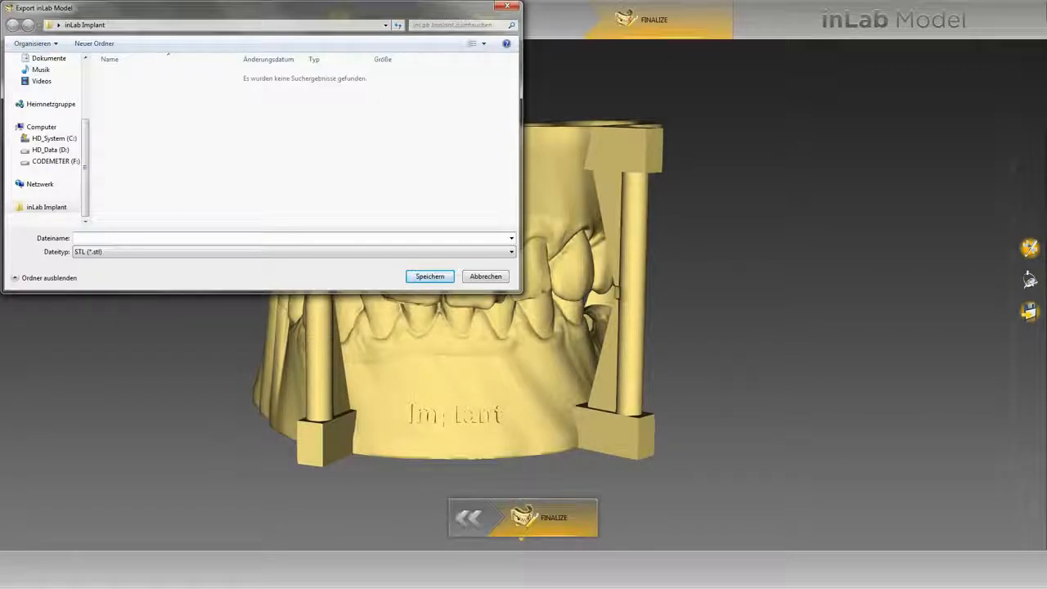
pyautogui.write('Patient 1')
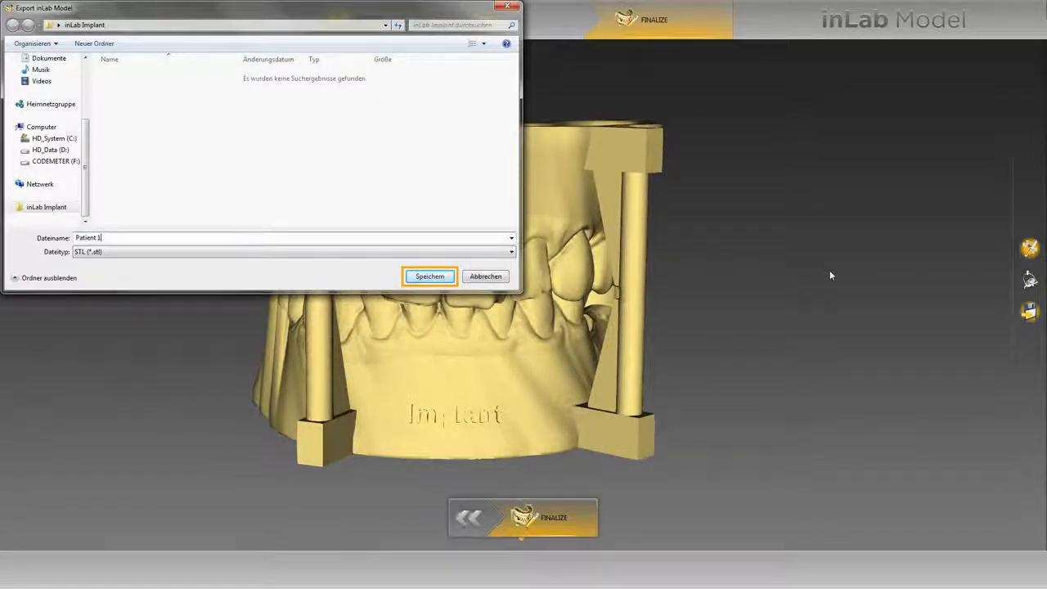
pyautogui.click(423, 282)
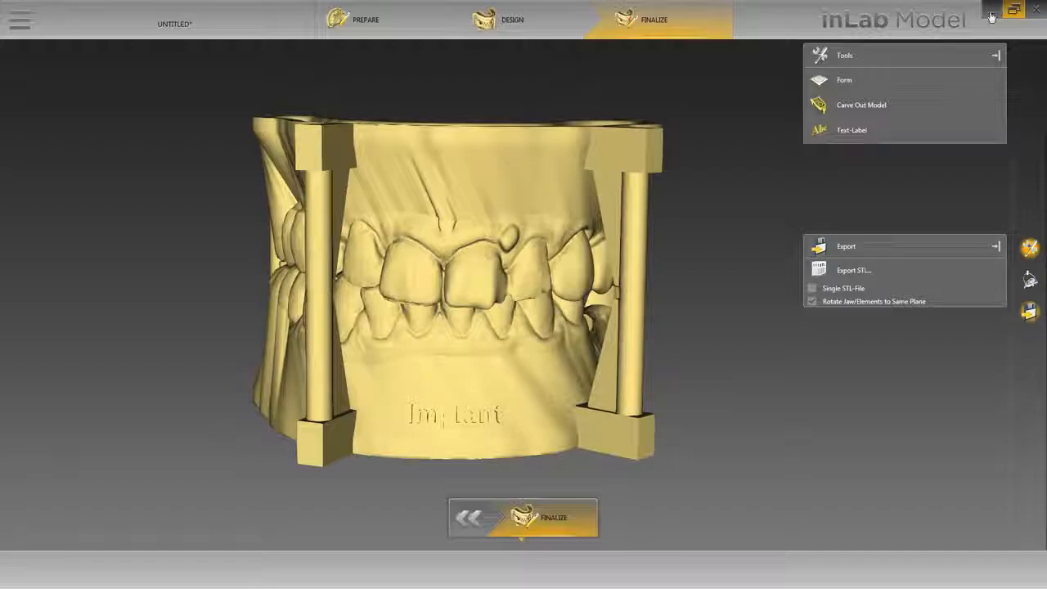
# - Check the exported STL files in the desktop's inLab Implant folder and return to inLab Model
pyautogui.click(992, 16)
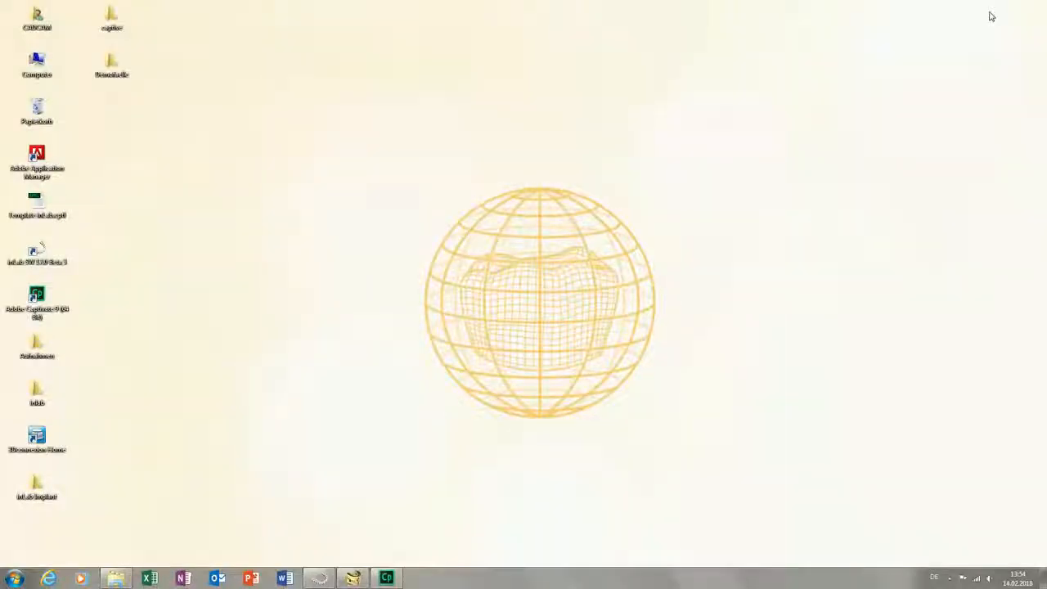
pyautogui.doubleClick(36, 487)
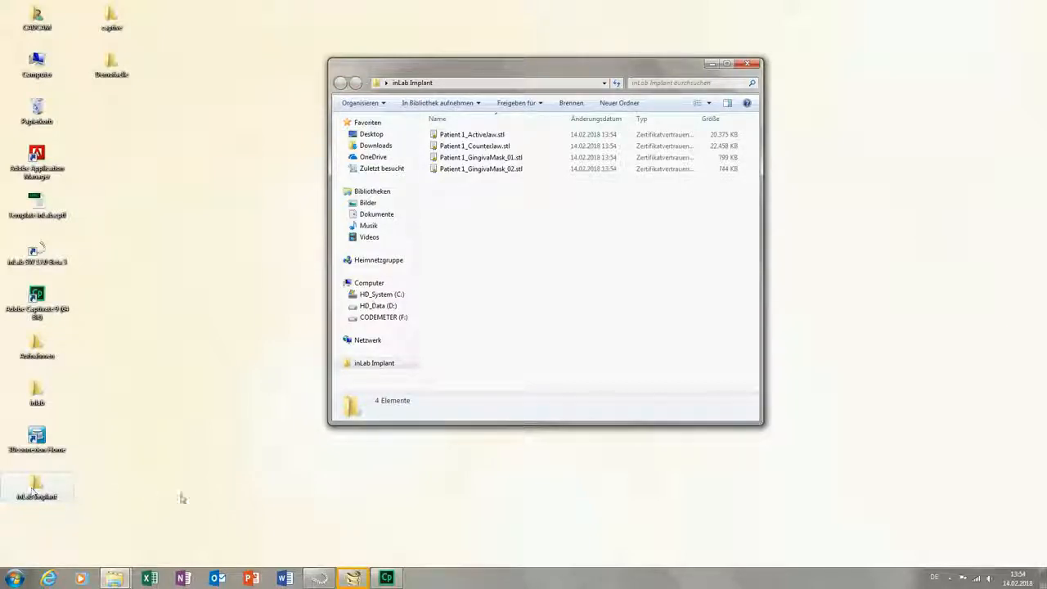
pyautogui.click(353, 577)
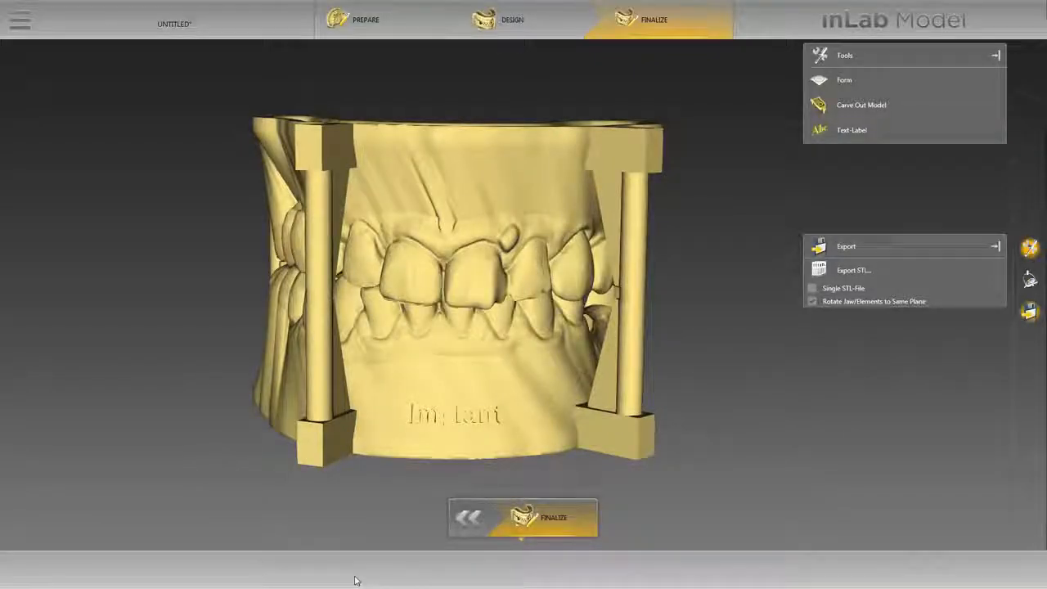